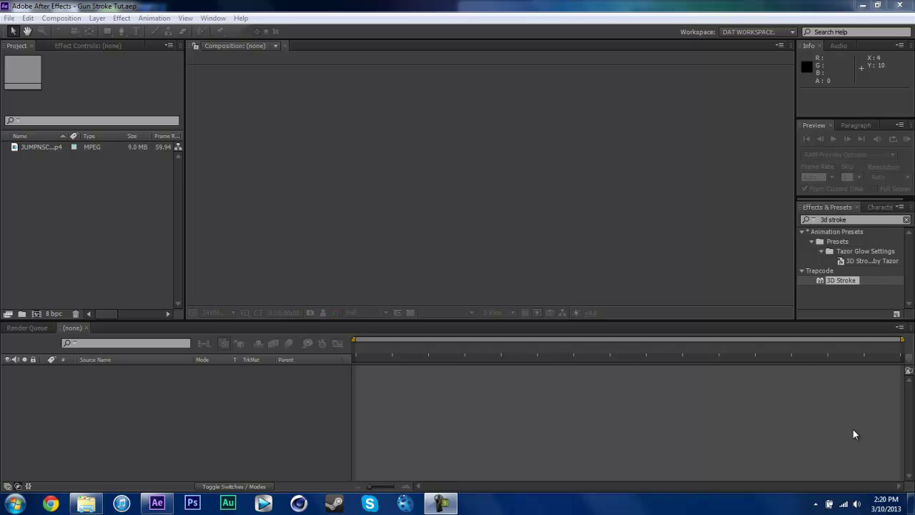
- Create a new composition from the sniper gameplay clip
left_click(84, 213)
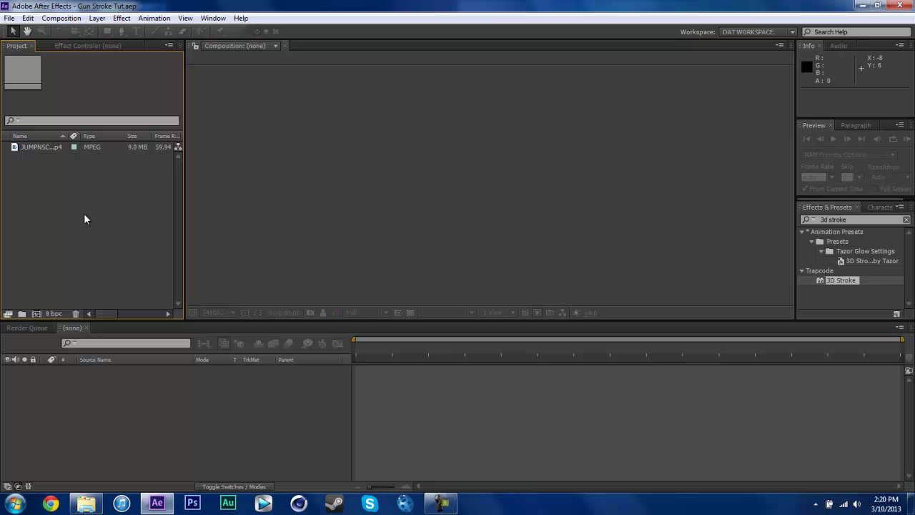
left_click_drag(40, 146, 36, 315)
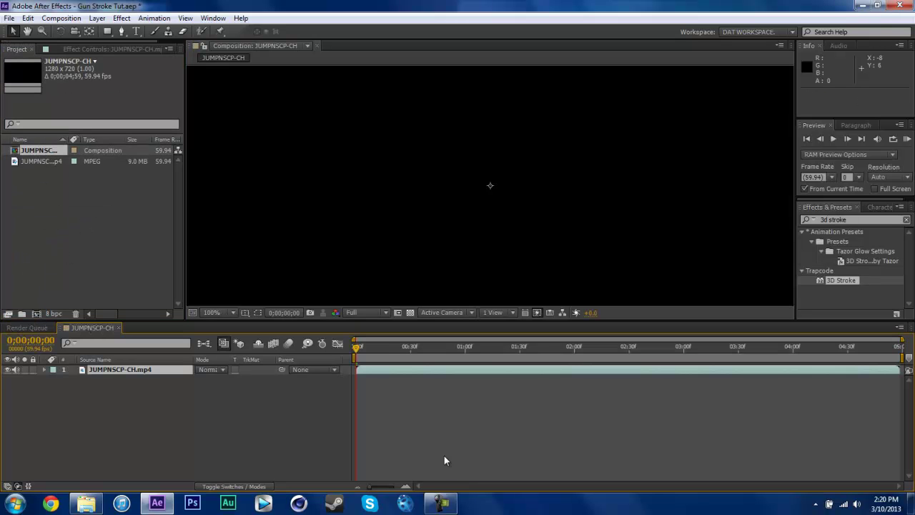
scroll(448, 171, "down", 1)
- Set viewer magnification to Fit and scrub back and forth through the gameplay footage
left_click(210, 313)
left_click(218, 106)
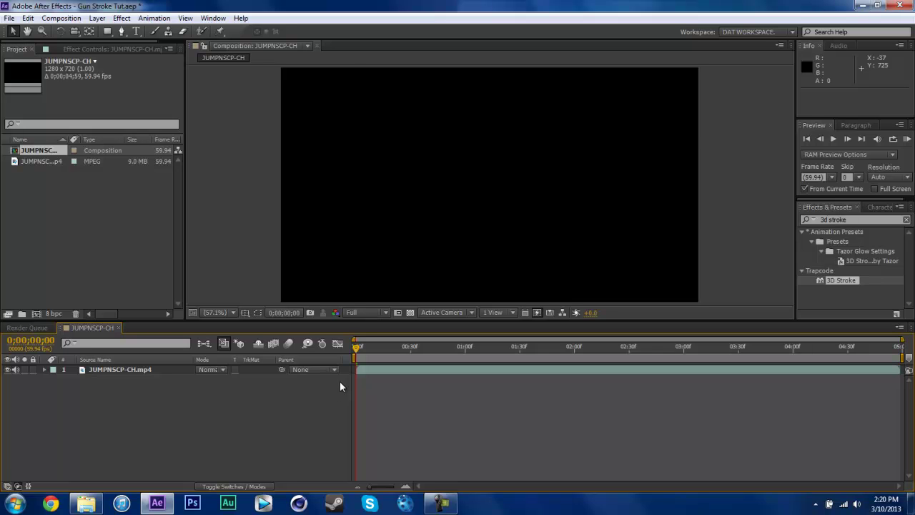
left_click_drag(357, 346, 718, 332)
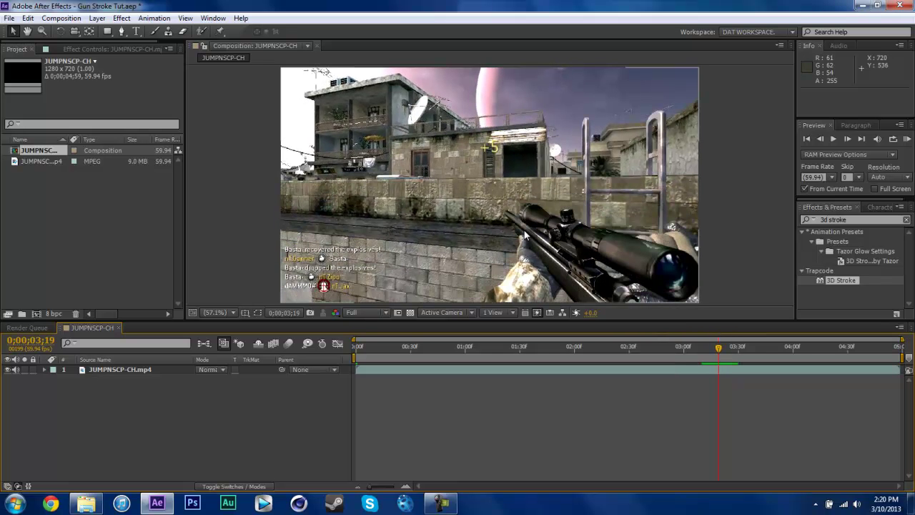
left_click_drag(579, 346, 679, 346)
- Rename the footage composition in Composition Settings
right_click(95, 336)
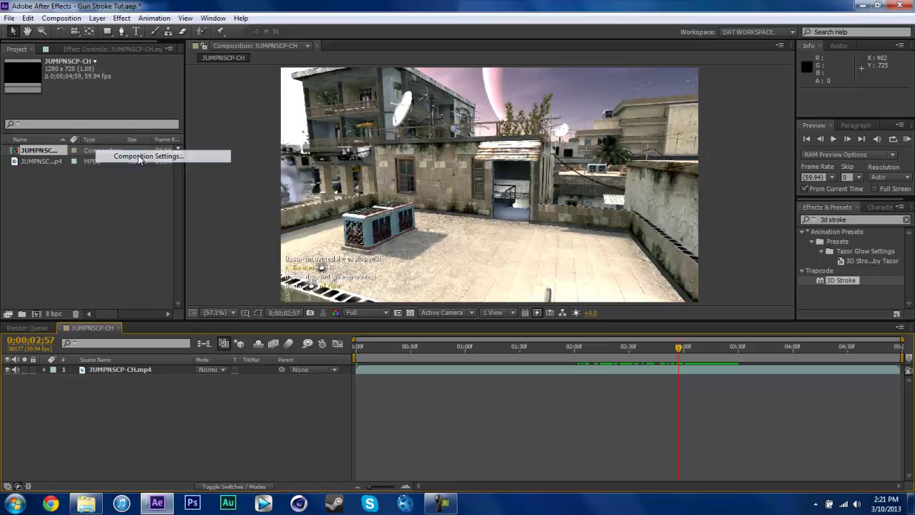
left_click(143, 156)
type("Oriu")
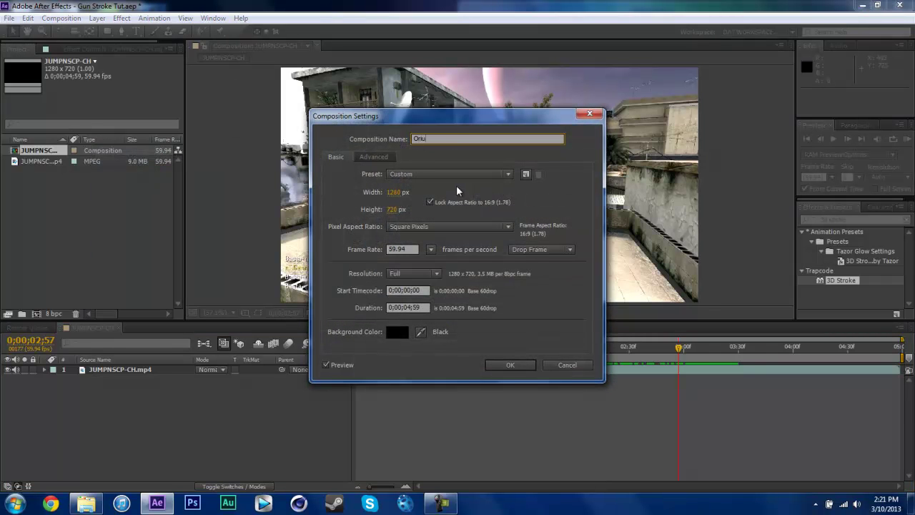
key("BackSpace")
type("gianl c aldfijapsdfh")
key("Return")
- Extend the footage composition's duration to 0;00;15;00 and show the full timeline
right_click(81, 331)
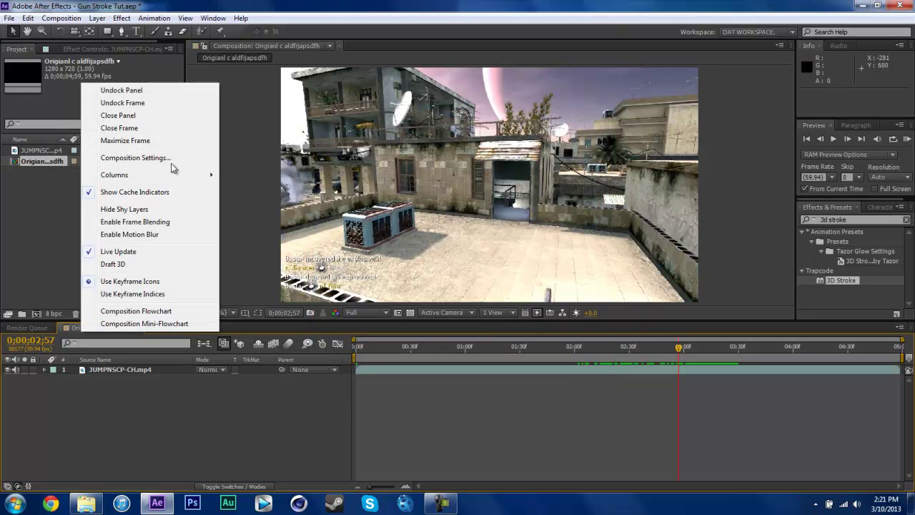
left_click(163, 155)
left_click(408, 308)
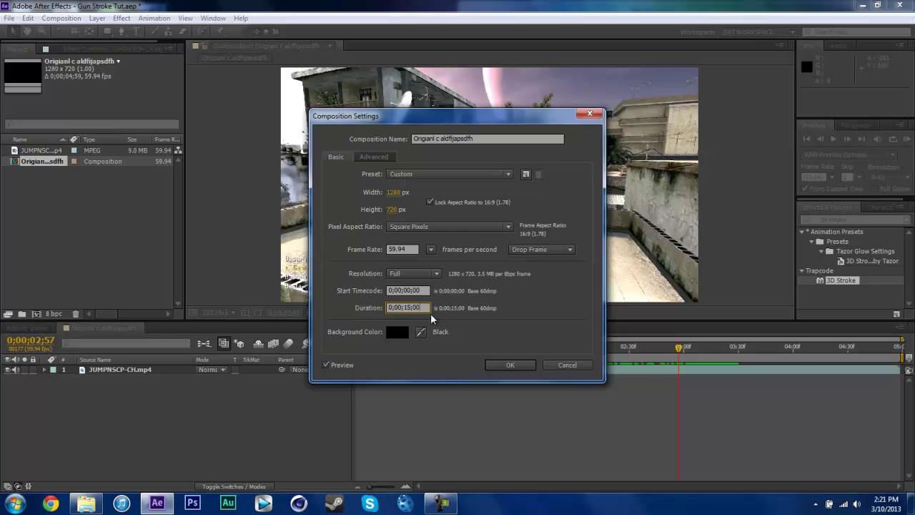
key("Return")
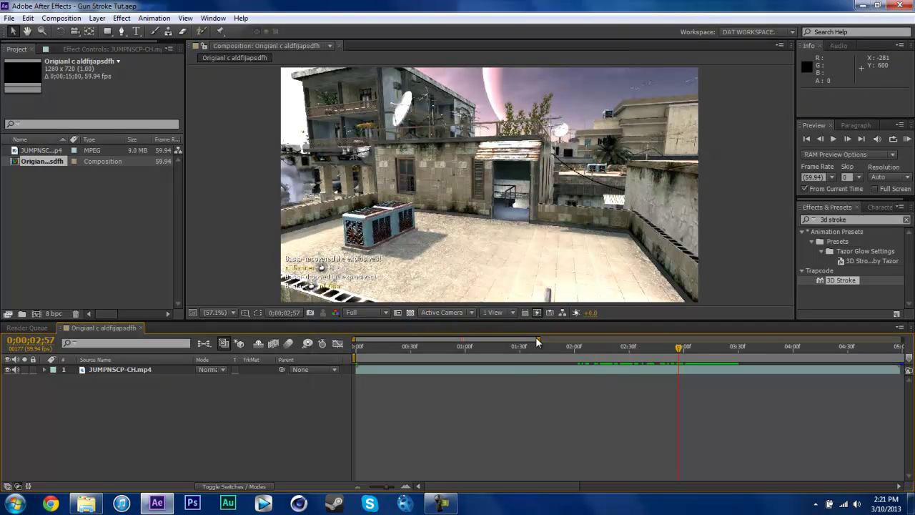
left_click_drag(539, 340, 903, 341)
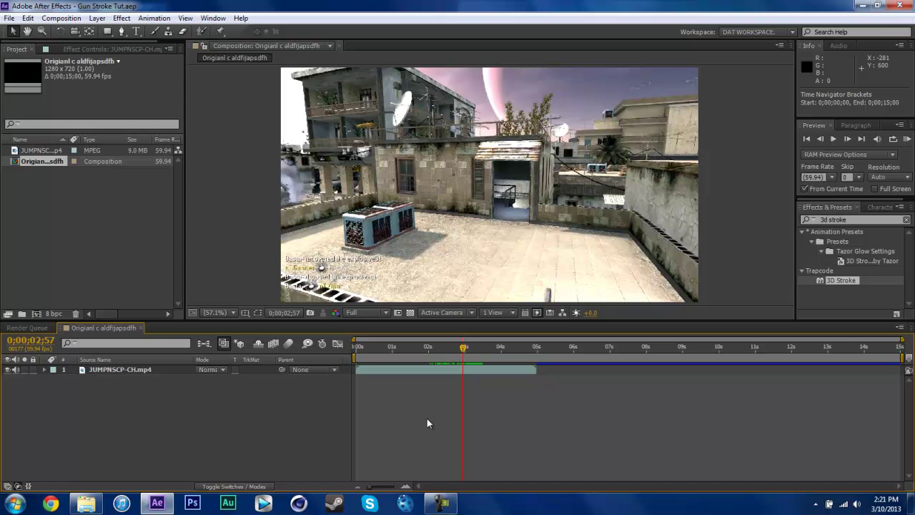
- Nest the footage comp inside a new composition and rename that as the main comp
left_click_drag(46, 167, 36, 313)
right_click(214, 328)
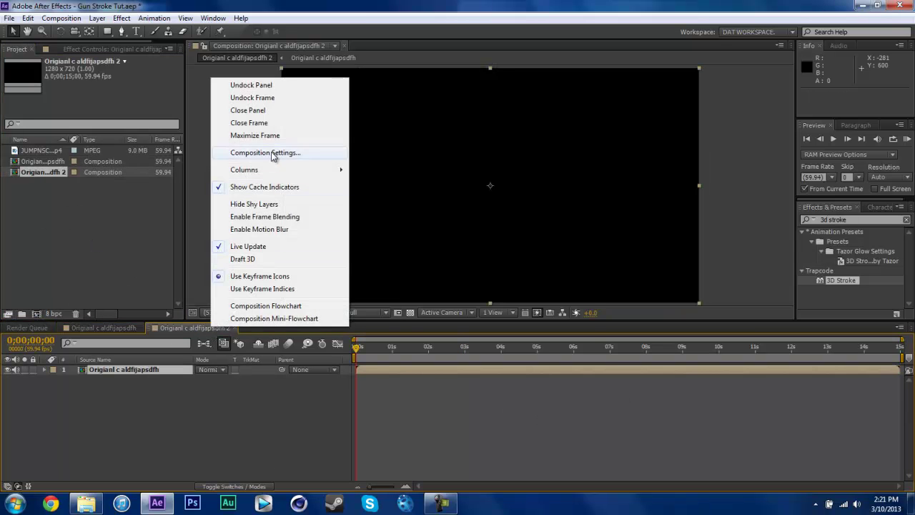
left_click(271, 151)
type("mai")
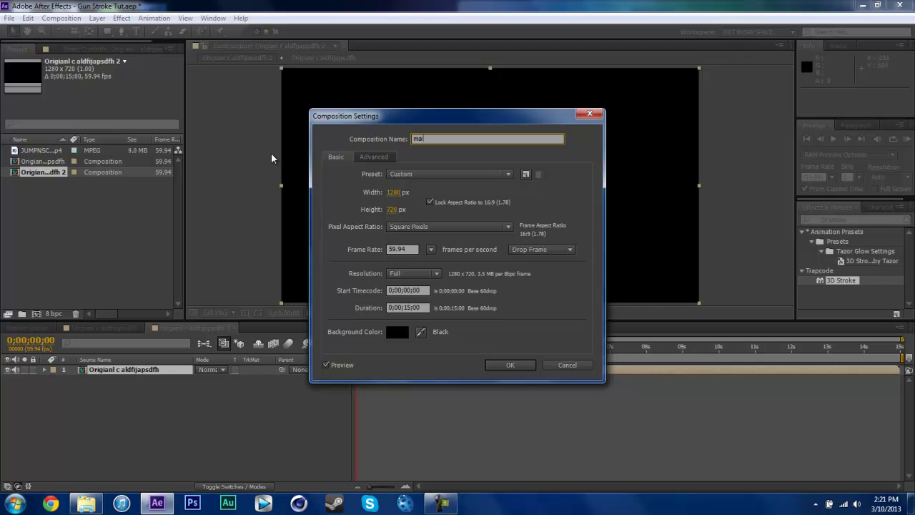
type("na d;lighas;lghas;gf")
key("Return")
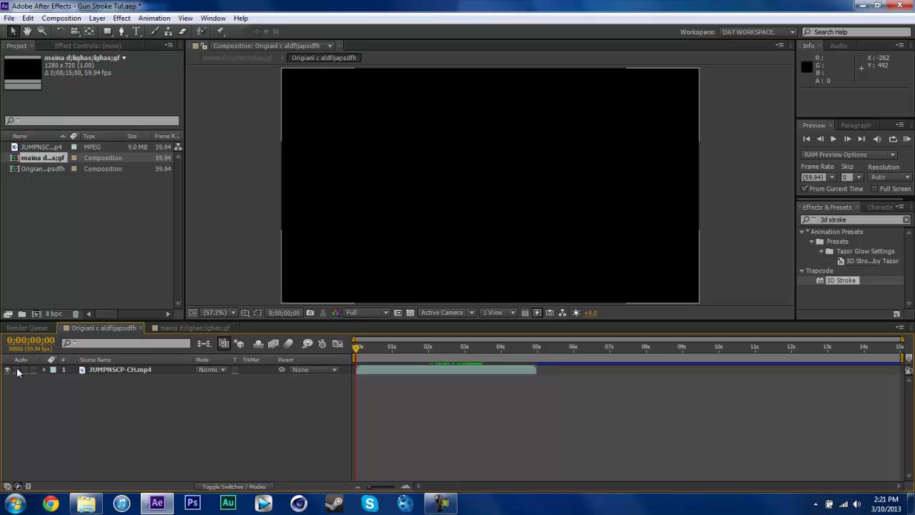
left_click(107, 405)
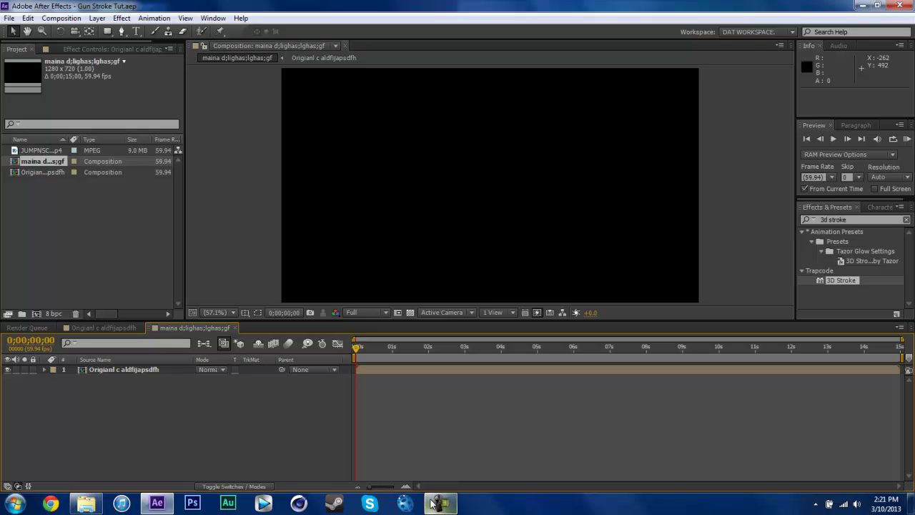
left_click(434, 503)
left_click(433, 504)
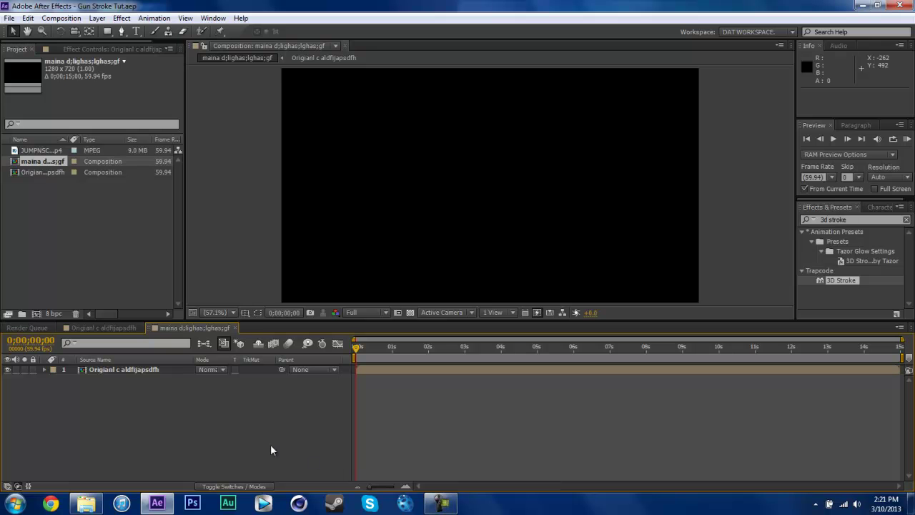
- Select the nested footage layer and locate the slowdown moment between 2;59 and 3;09
left_click(143, 366)
left_click_drag(358, 347, 467, 359)
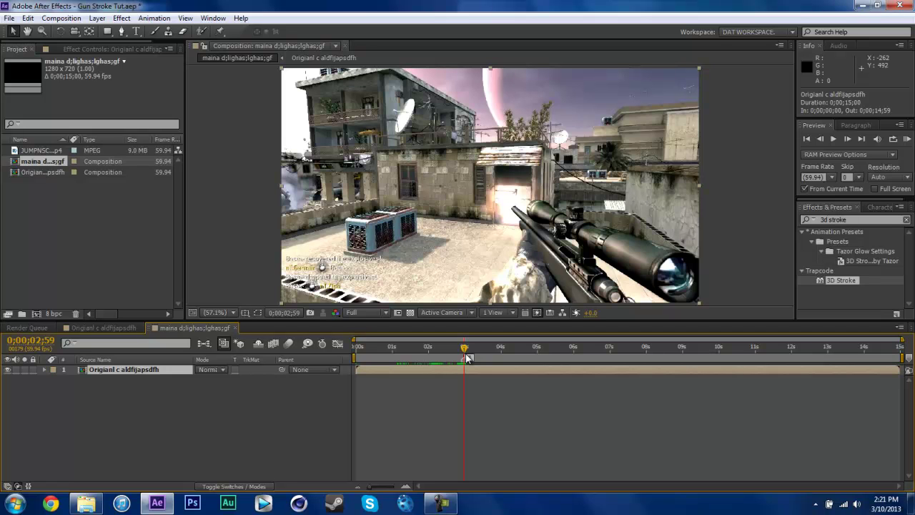
left_click_drag(468, 359, 468, 356)
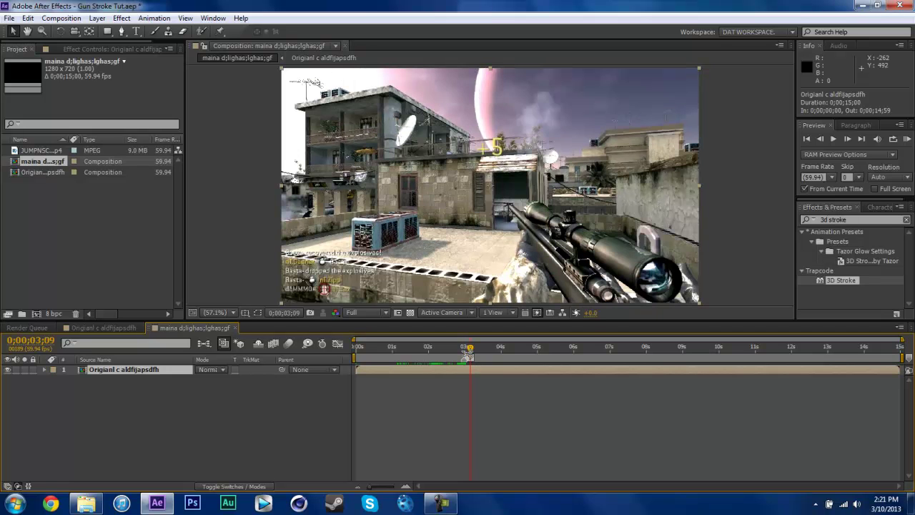
key("equal")
key("equal")
key("equal")
key("1")
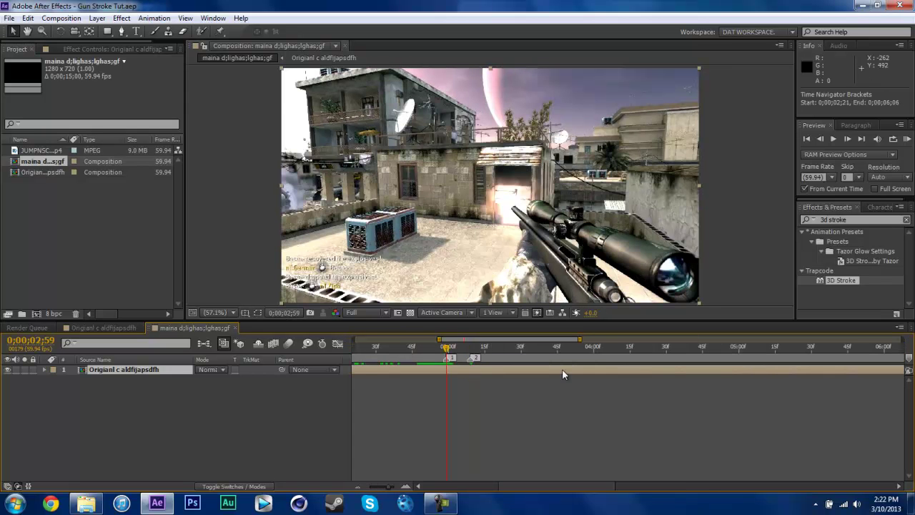
- Search Effects & Presets for Twixtor and apply it to the nested footage layer
left_click(853, 222)
key("ctrl+a")
key("BackSpace")
type("twixo")
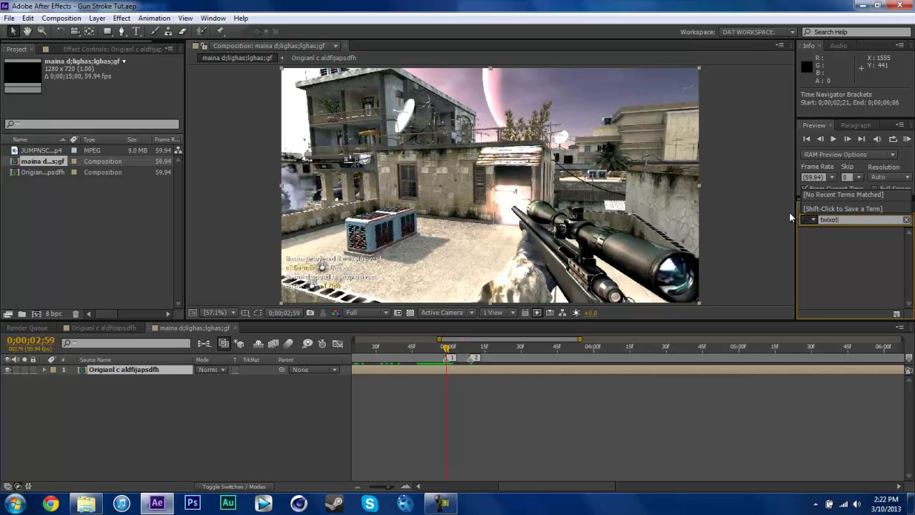
key("BackSpace")
type("tor")
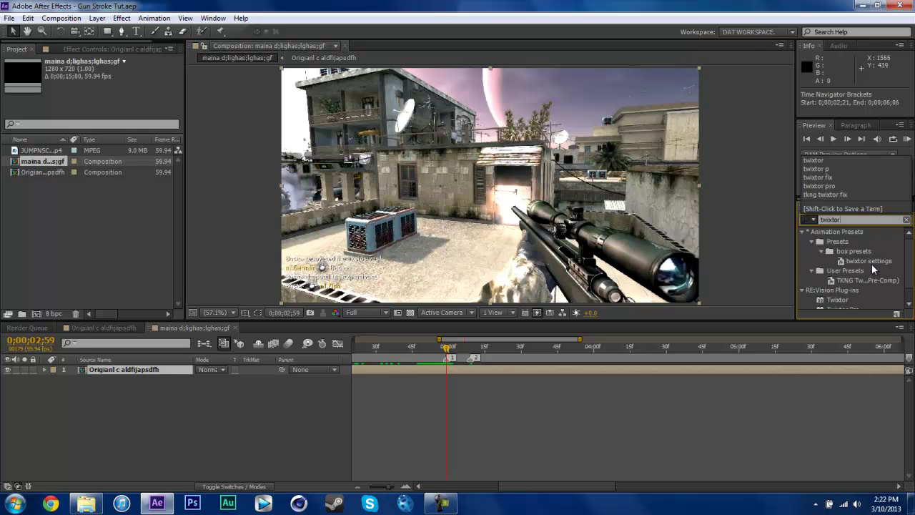
scroll(865, 272, "down", 1)
double_click(855, 284)
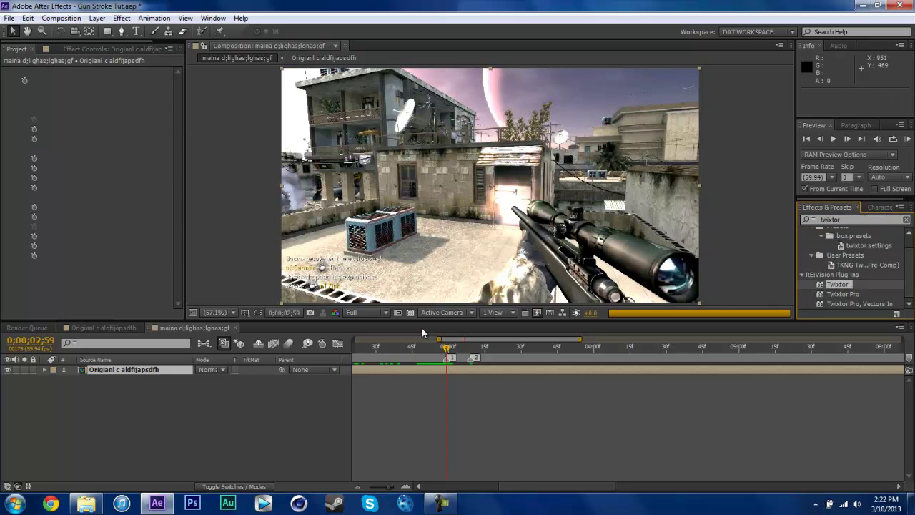
- Set Twixtor input frame rate to 59.94 and keyframe Speed % from 100 at 2;59 to 1 at 3;09
left_click(112, 139)
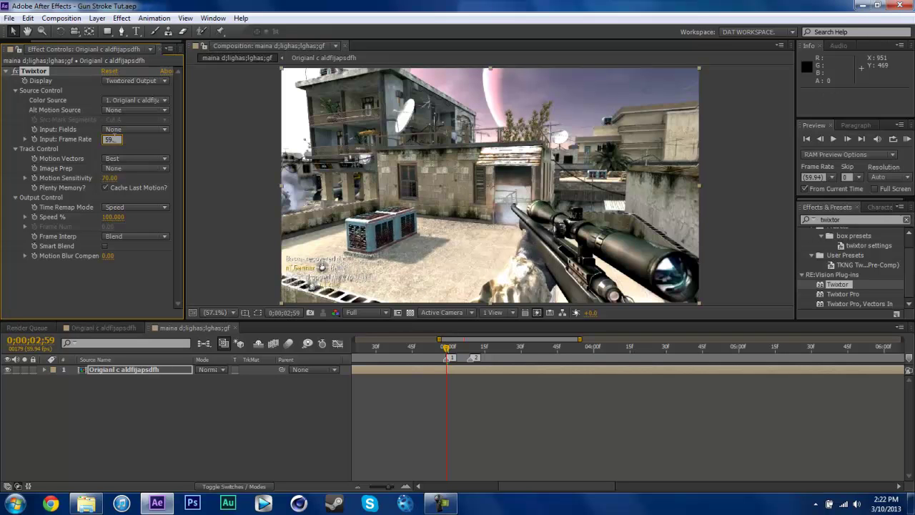
key("Return")
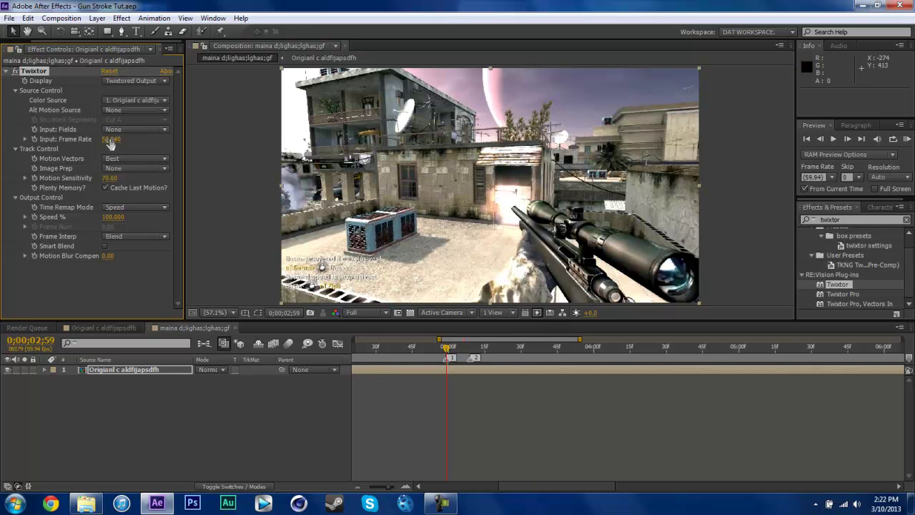
left_click(34, 217)
key("u")
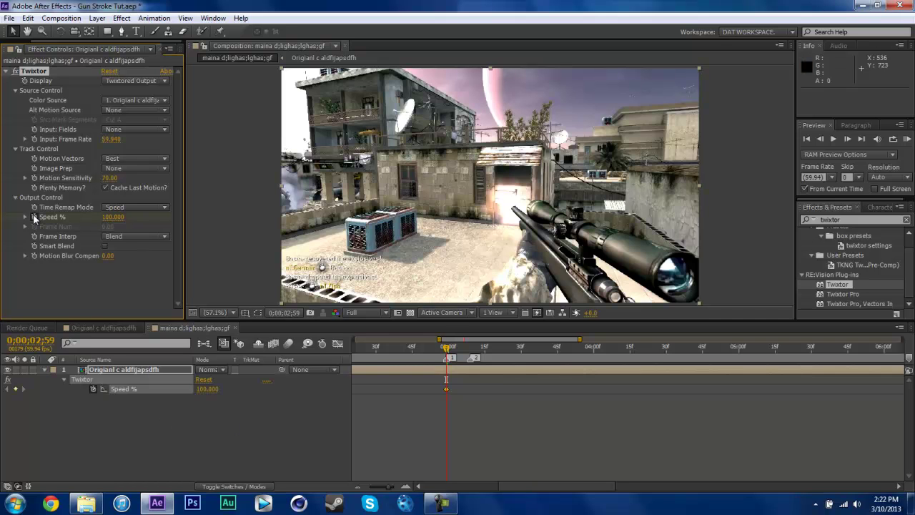
left_click(471, 359)
left_click(208, 389)
type("1")
key("Return")
- Preview the slowed-down footage, then return to the 3;09 keyframe
left_click_drag(450, 359, 759, 374)
left_click_drag(644, 345, 756, 344)
left_click_drag(500, 339, 384, 338)
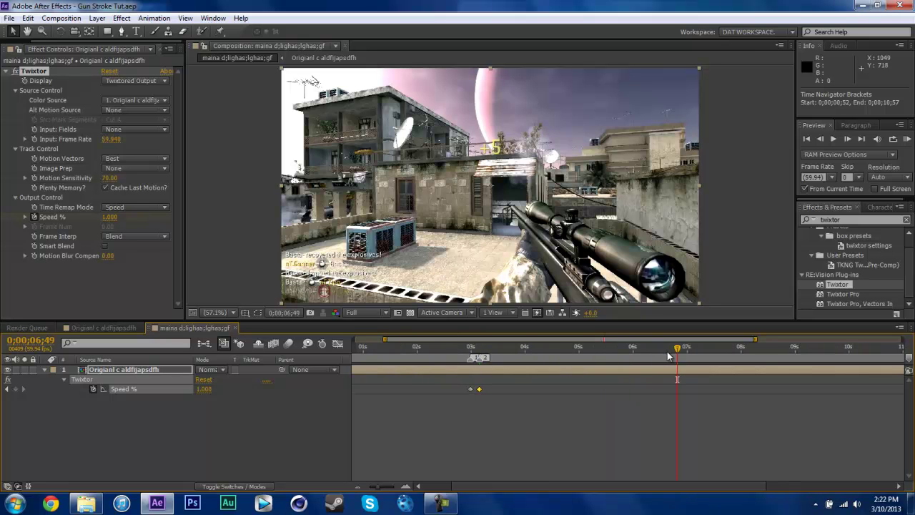
key("space")
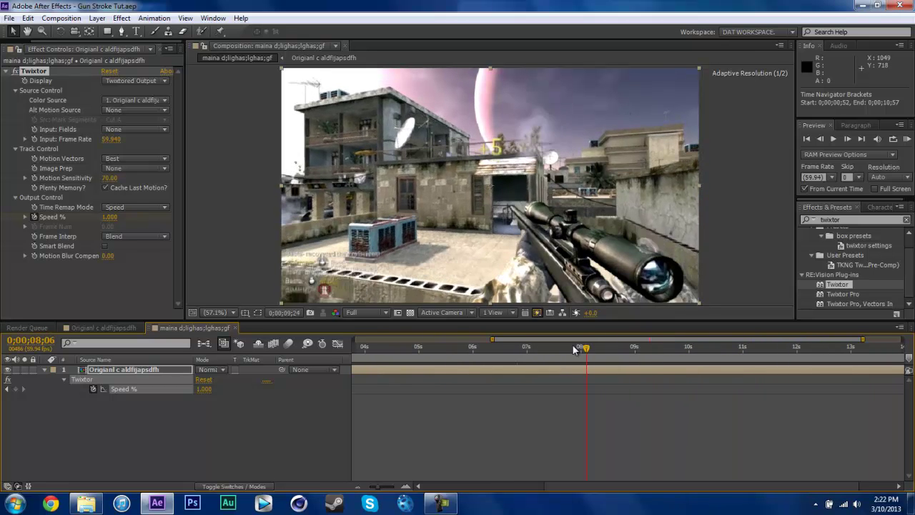
left_click(403, 350)
left_click_drag(514, 340, 393, 353)
left_click(501, 350)
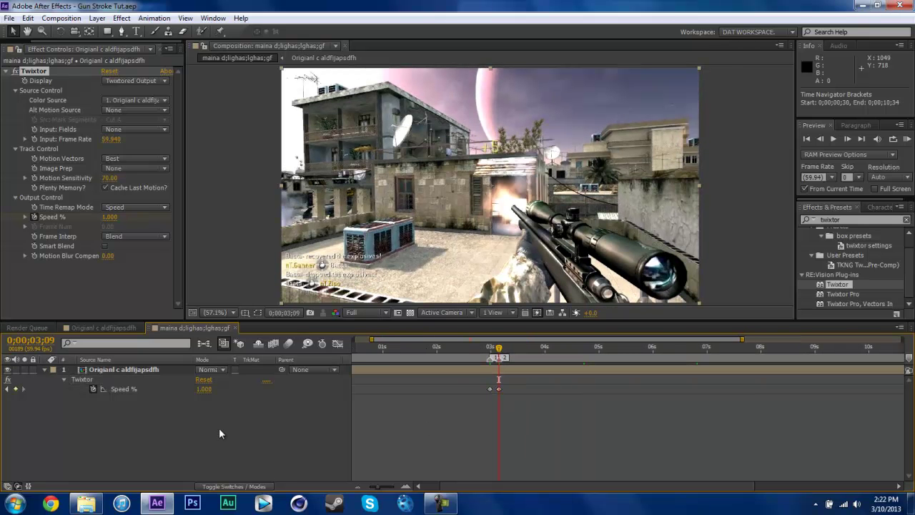
- Create a magenta solid layer named Stroke
key("ctrl+y")
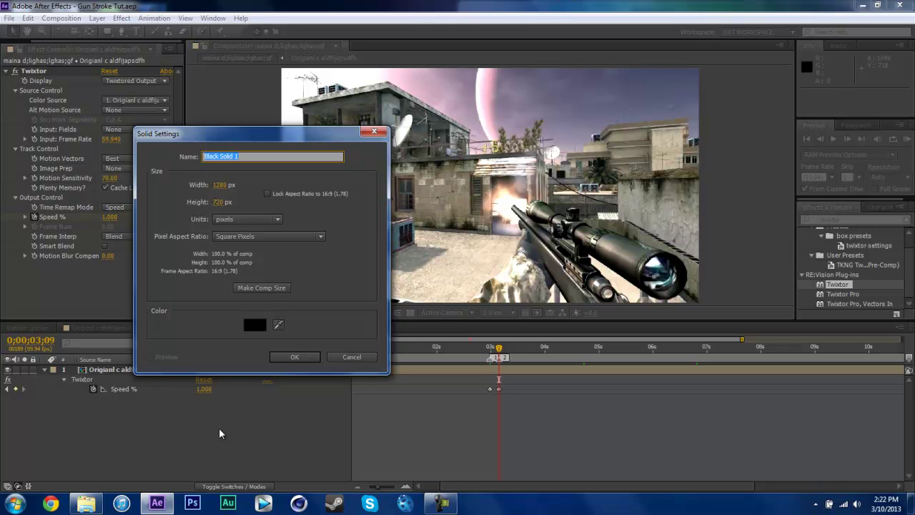
type("Stroke")
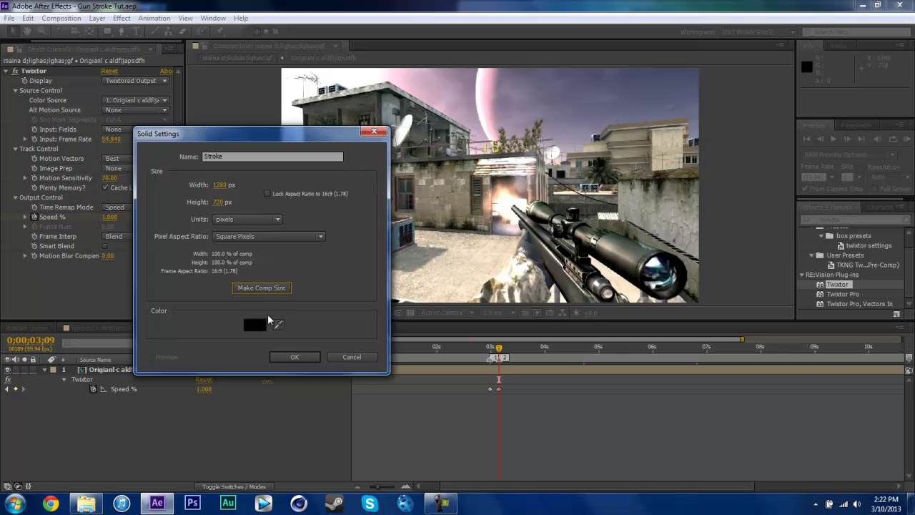
left_click(261, 325)
left_click(480, 212)
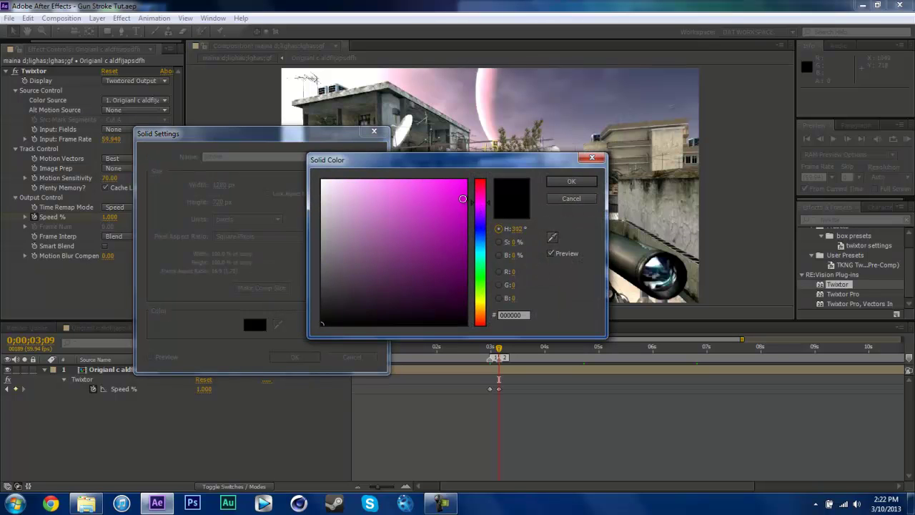
left_click(465, 182)
left_click(570, 182)
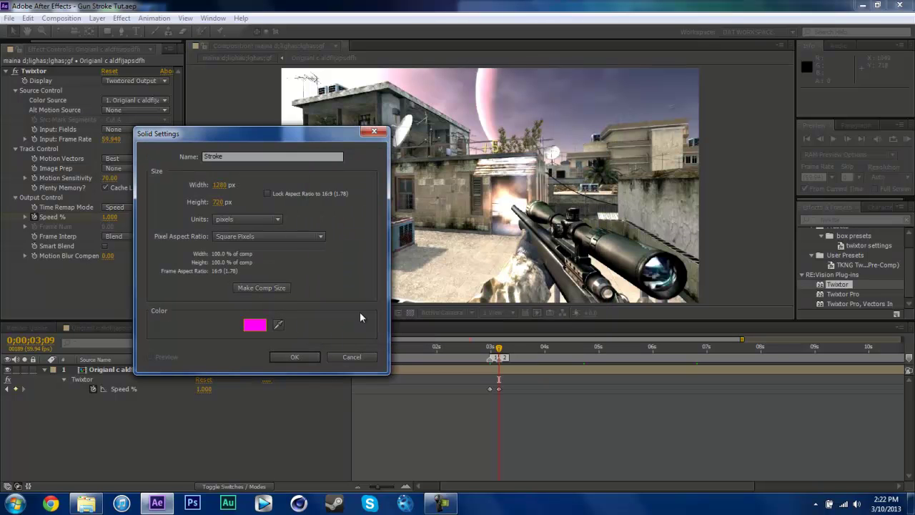
left_click(308, 357)
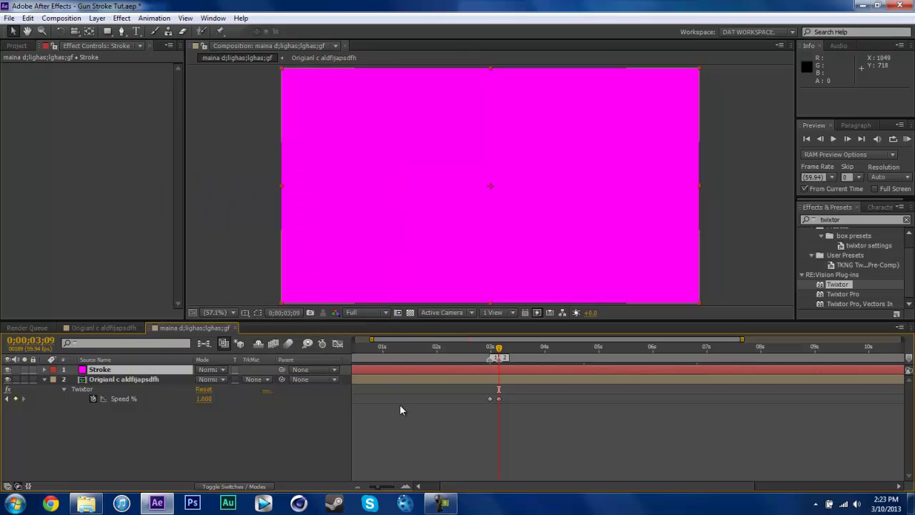
- Find 3D Stroke in Effects & Presets and apply it to the Stroke layer
left_click(903, 219)
type("3d stor")
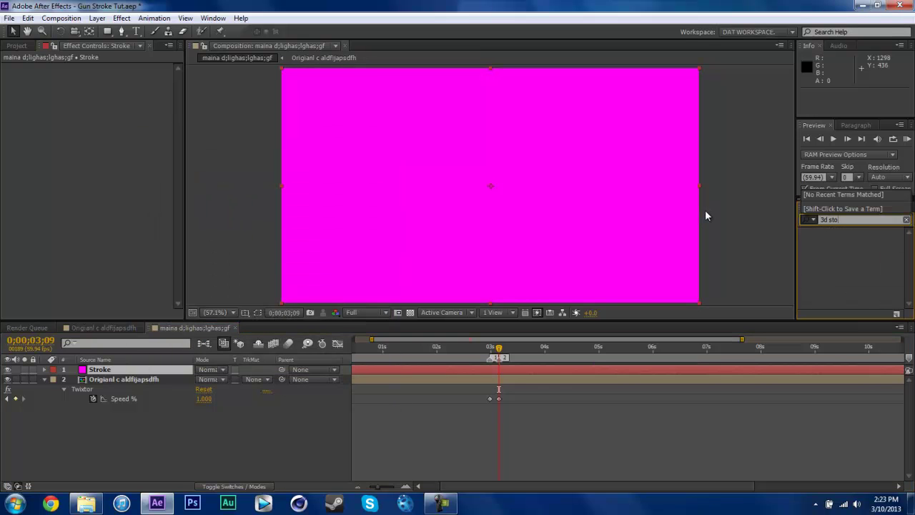
key("BackSpace")
key("BackSpace")
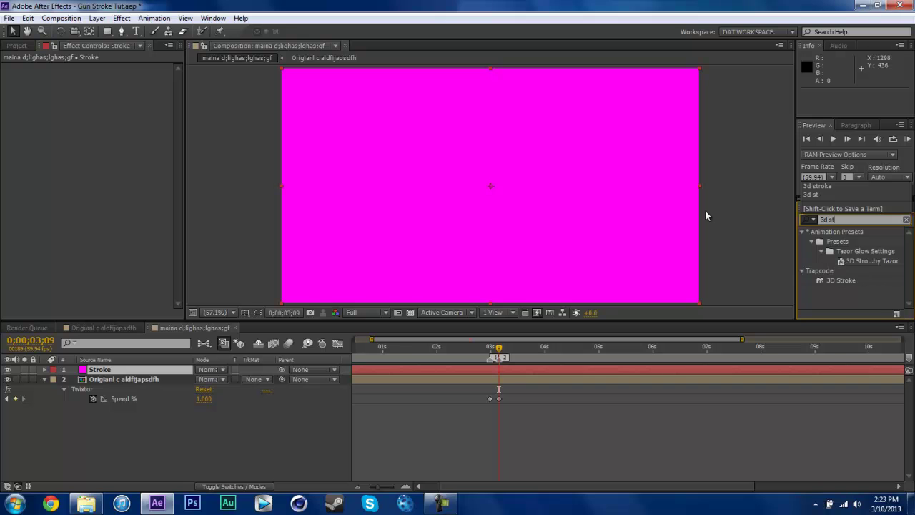
type("roke")
left_click_drag(838, 280, 542, 206)
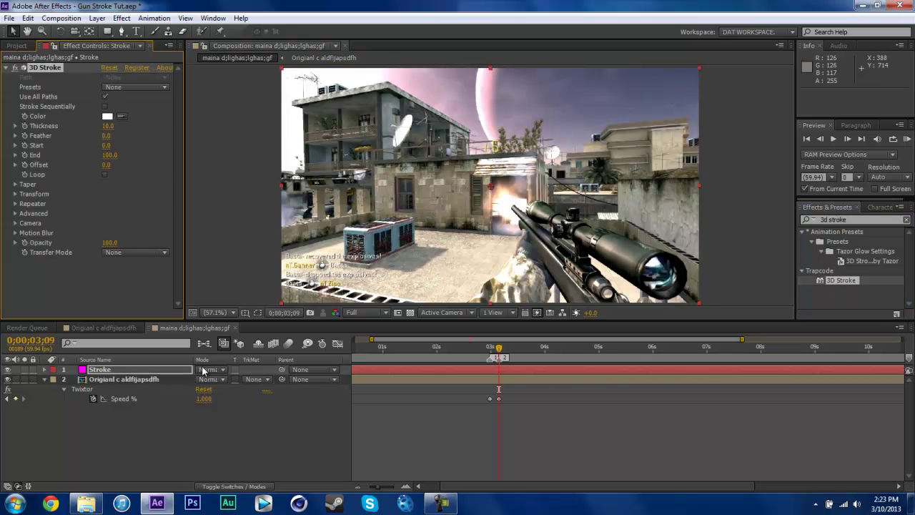
- Reselect the Stroke layer and uncheck 3D Stroke's Use All Paths
left_click(44, 379)
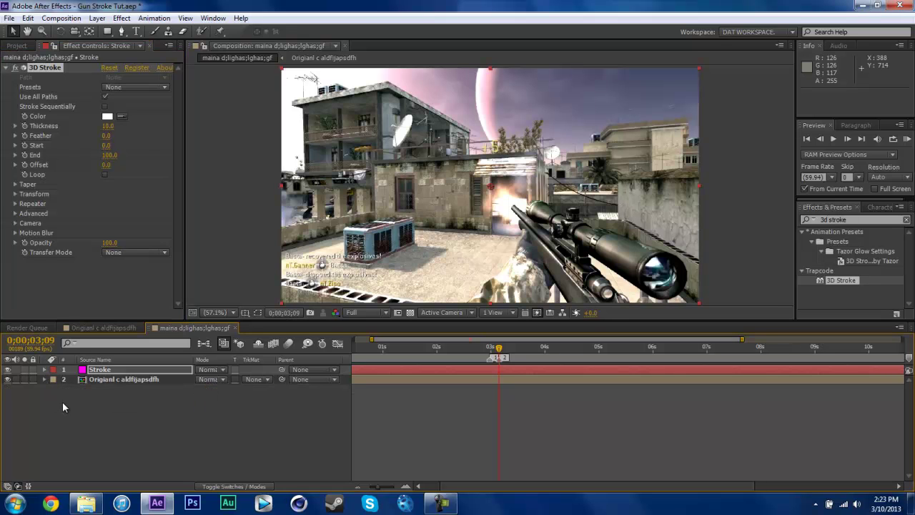
left_click(83, 381)
left_click(91, 369)
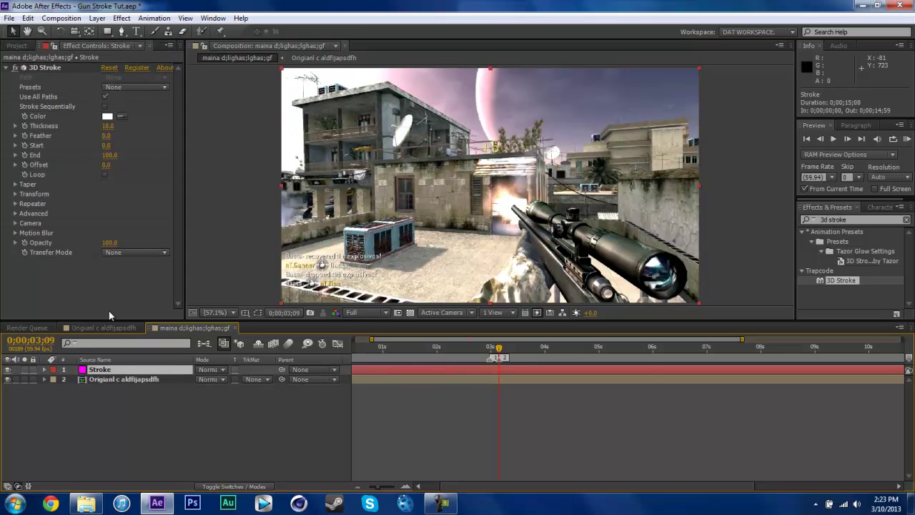
left_click(106, 96)
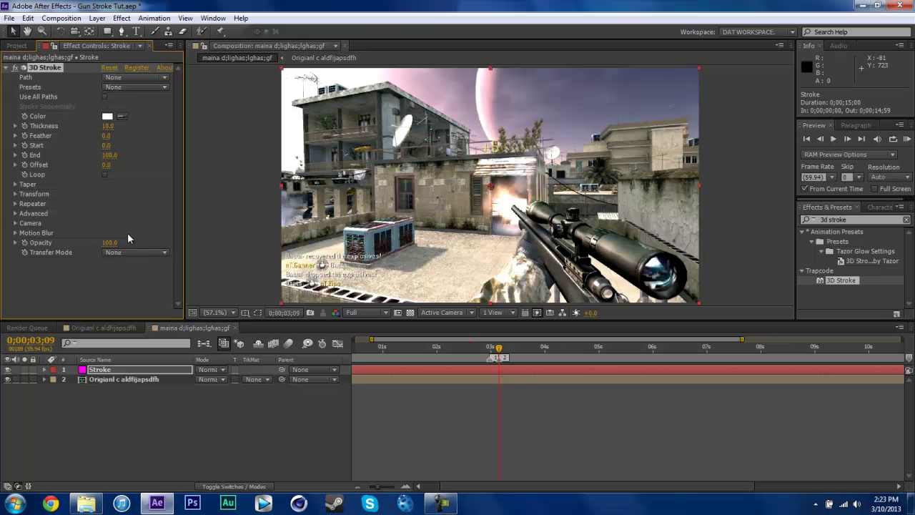
- Select the Stroke layer with the Pen tool and view the rifle at 100%
left_click(127, 371)
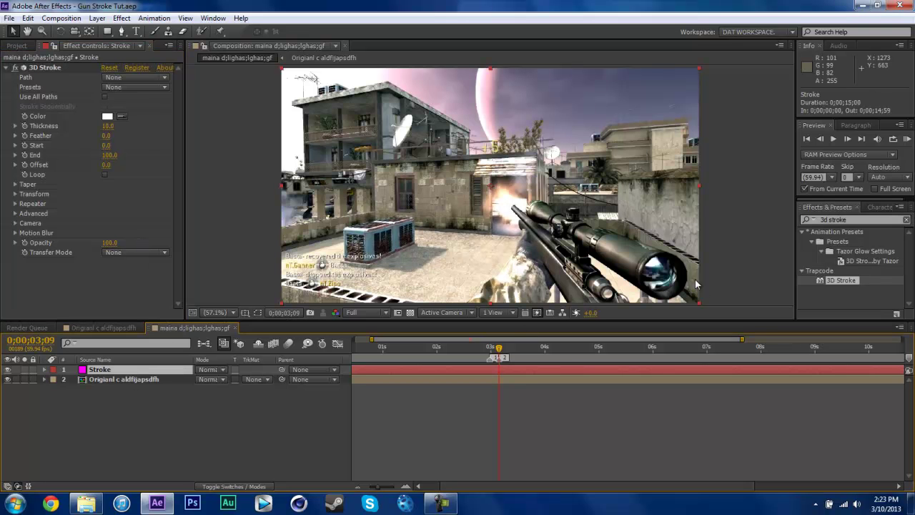
left_click(122, 31)
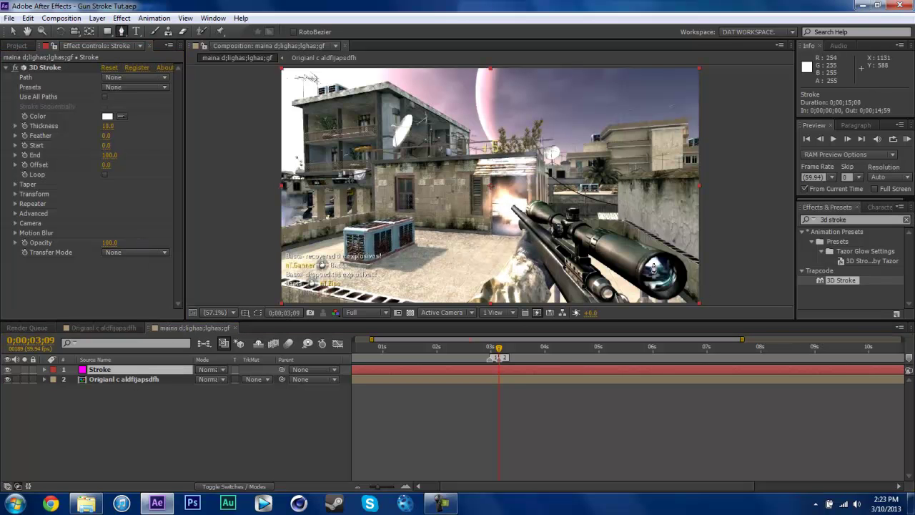
key("slash")
right_click(666, 241)
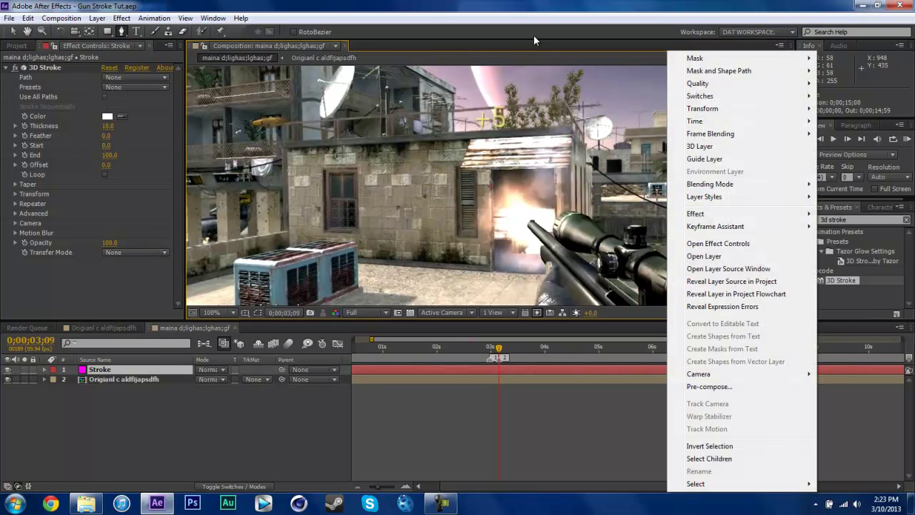
left_click(648, 181)
left_click_drag(607, 255, 568, 139)
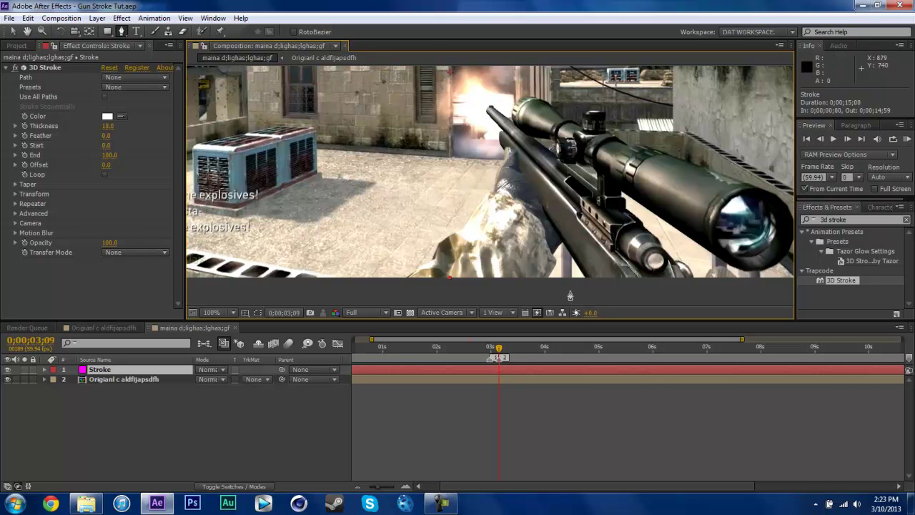
double_click(91, 373)
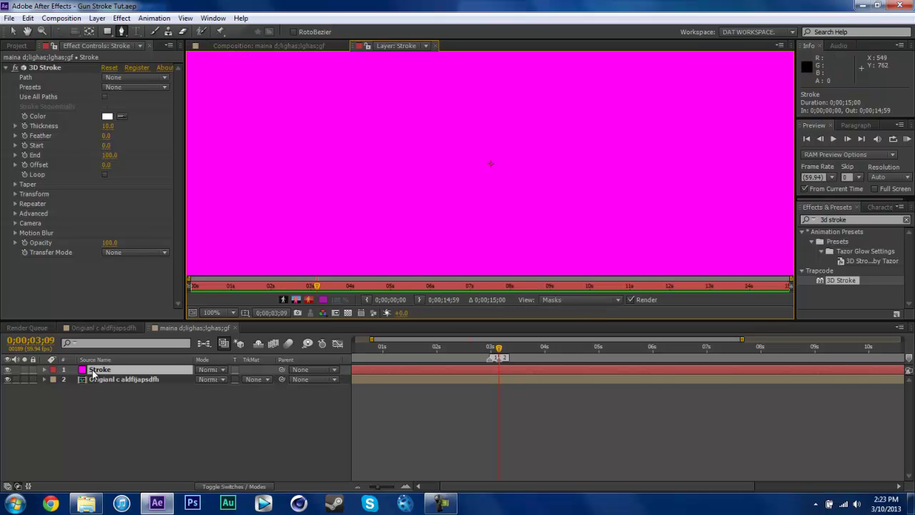
left_click(434, 46)
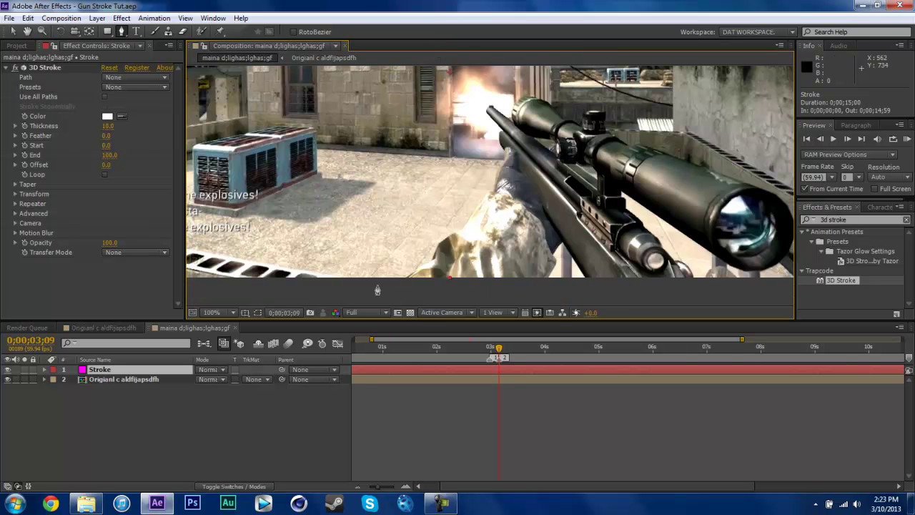
- Draw the first four curved mask points around the rifle's scope and barrel
left_click(629, 291)
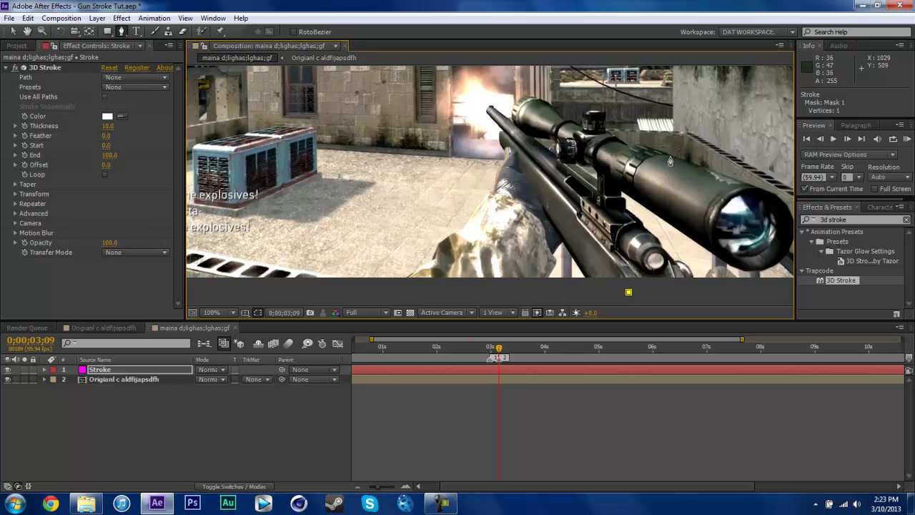
left_click_drag(669, 156, 617, 173)
left_click_drag(563, 250, 546, 227)
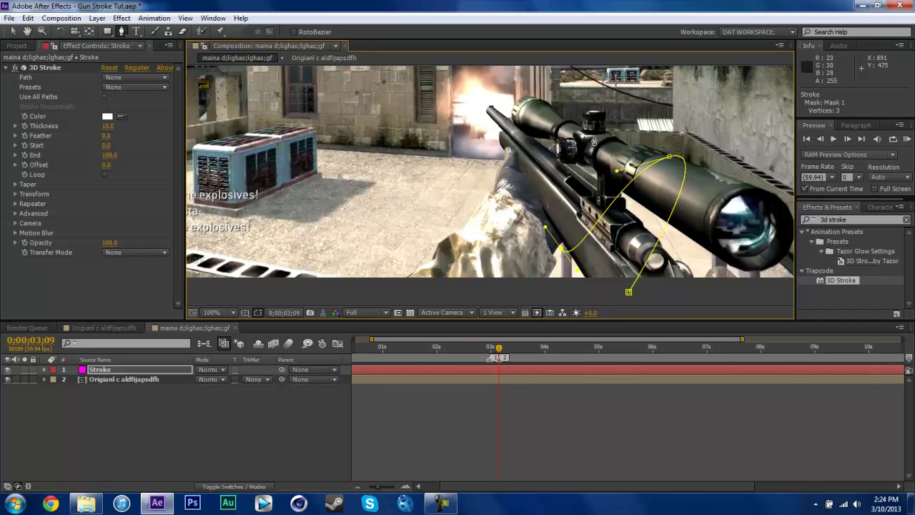
left_click_drag(570, 125, 484, 184)
left_click(577, 139)
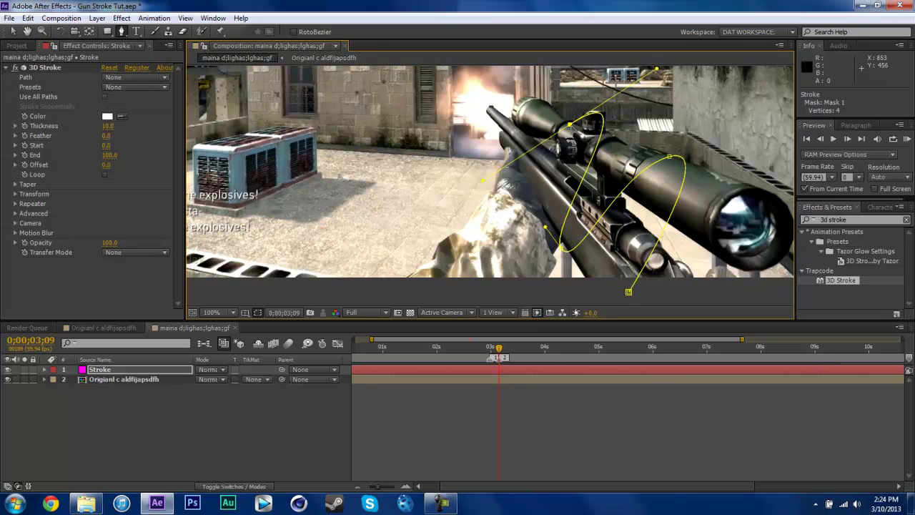
left_click_drag(572, 127, 568, 129)
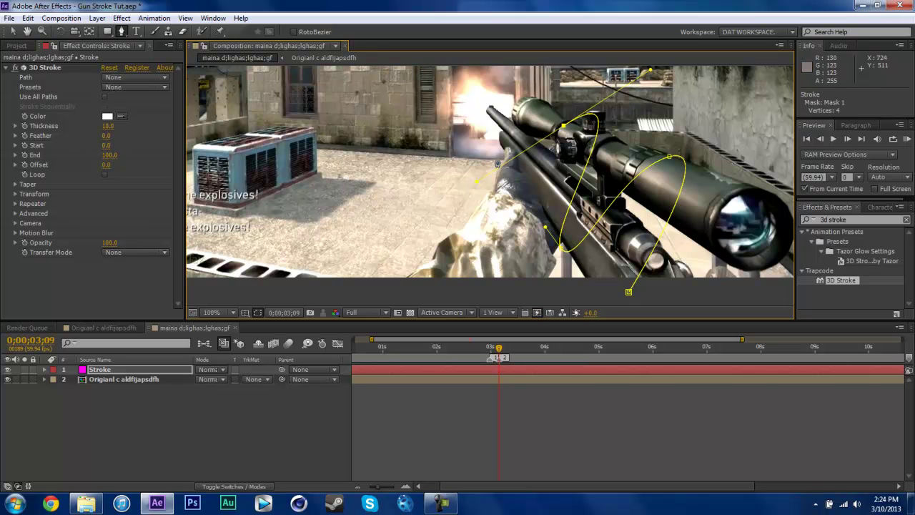
left_click(493, 165)
left_click_drag(484, 186, 552, 216)
- Undo the extra point, smooth the scope curves, and add points near the scope mount and rear
key("ctrl+z")
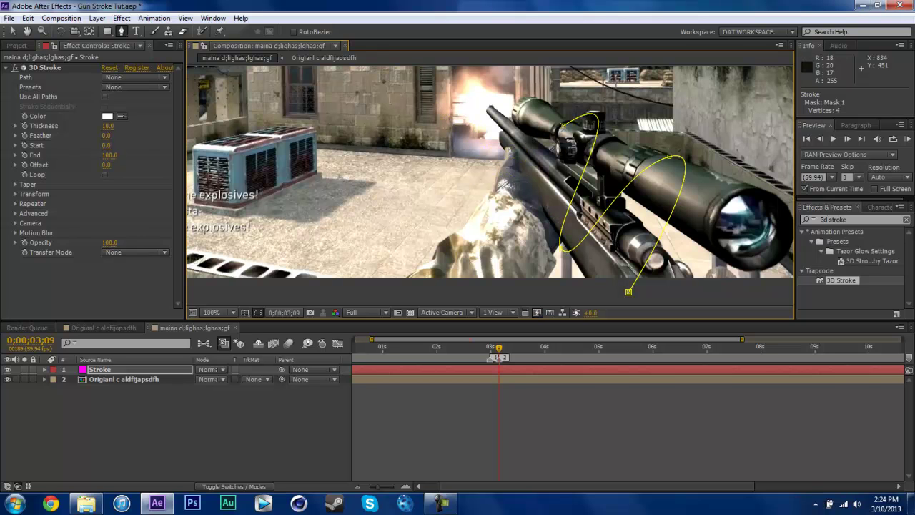
left_click_drag(564, 125, 541, 139)
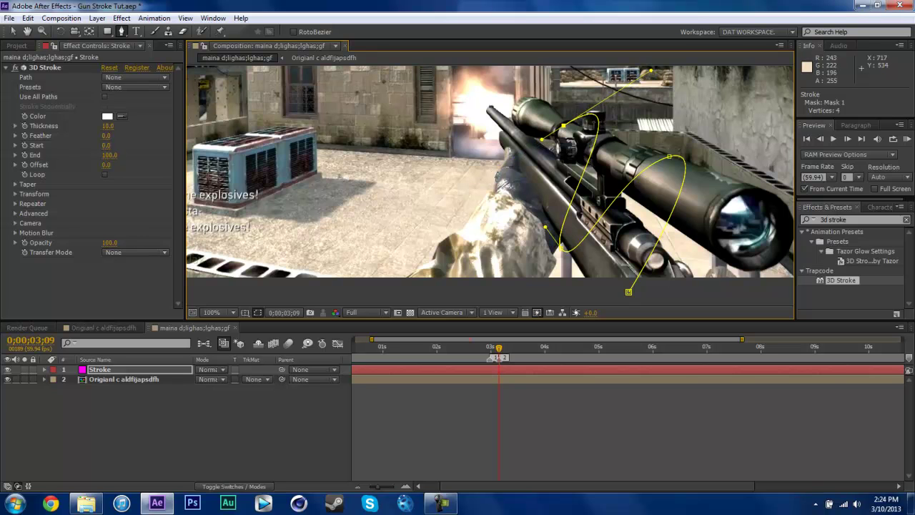
left_click_drag(492, 171, 494, 146)
left_click(504, 143)
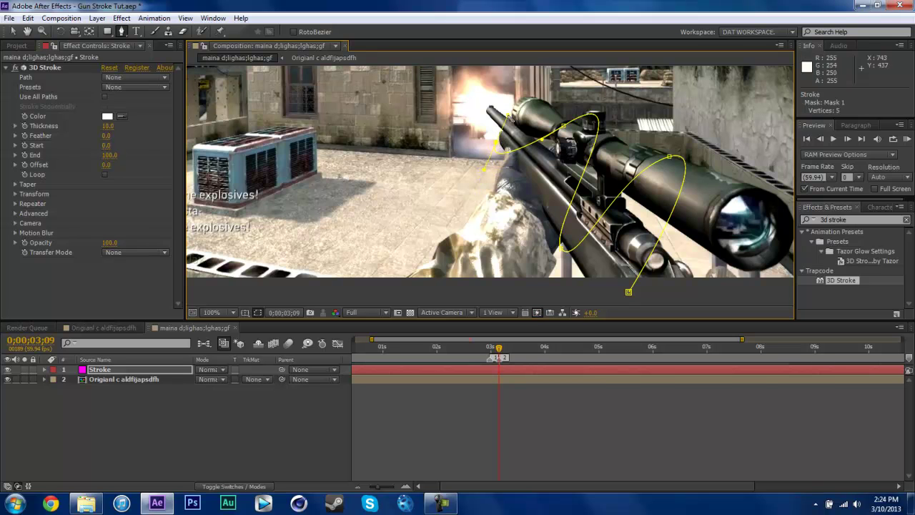
left_click(522, 109)
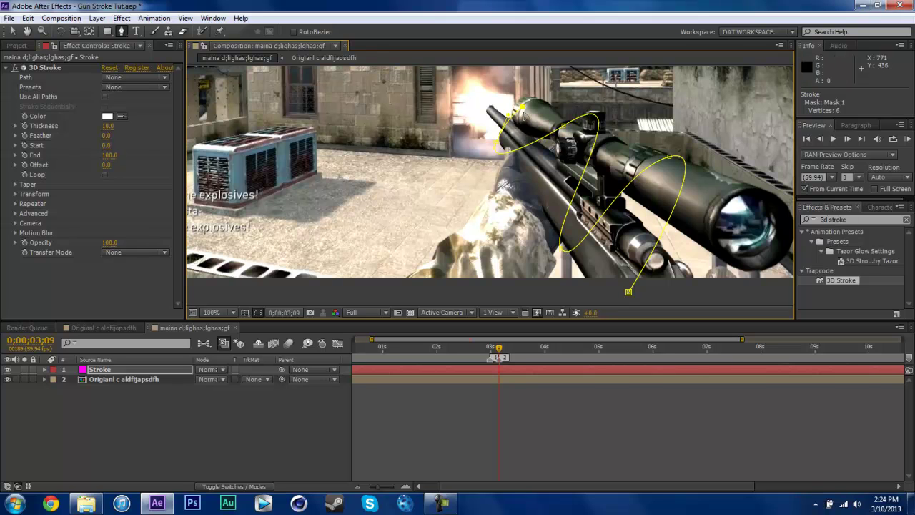
left_click(522, 109)
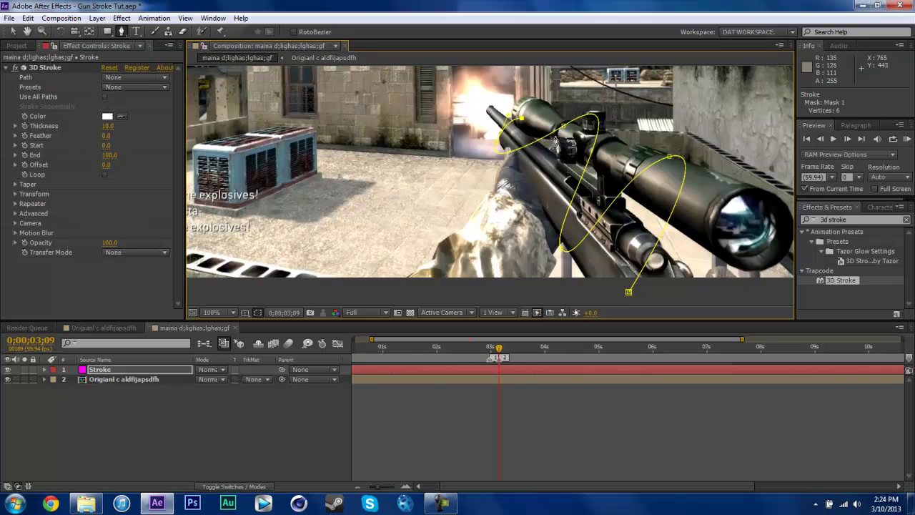
key("Right")
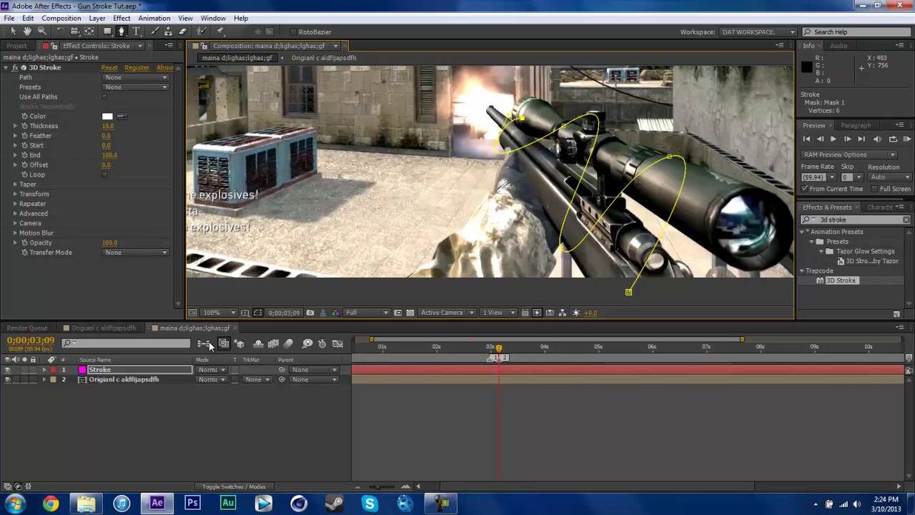
left_click(100, 379)
left_click(103, 370)
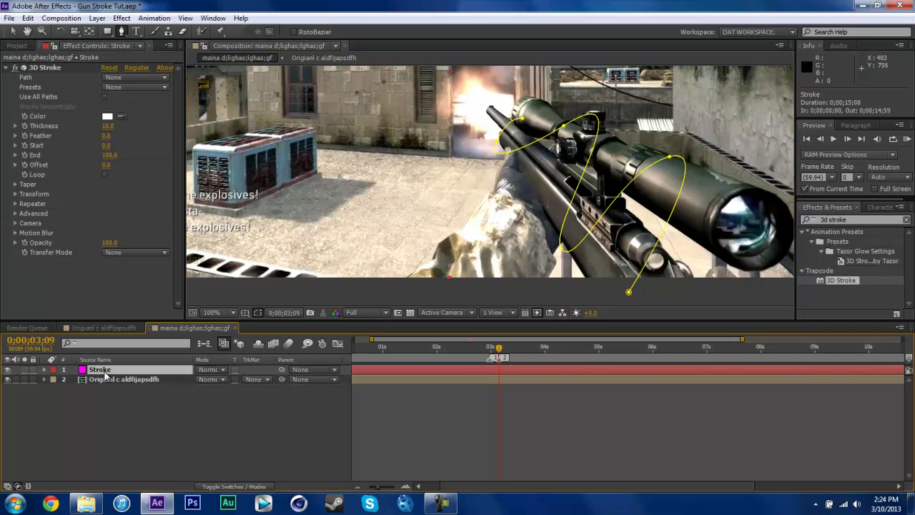
- Make 3D Stroke follow Mask 1 with thickness 12 and tapered ends
left_click(113, 77)
left_click(123, 107)
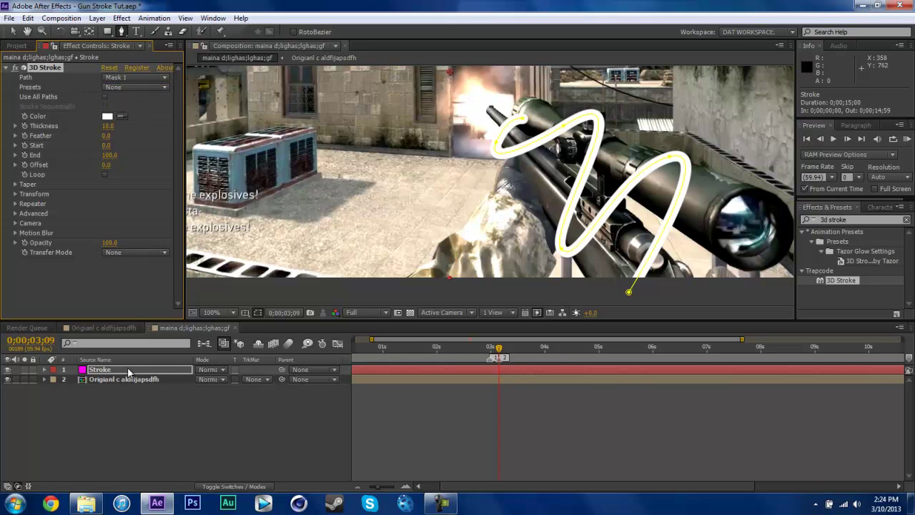
left_click(104, 370)
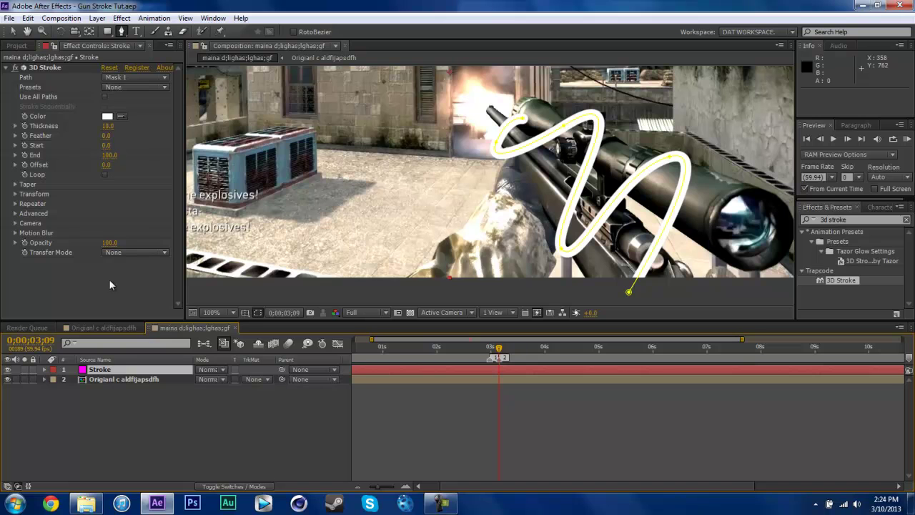
left_click(108, 126)
type("12")
key("Return")
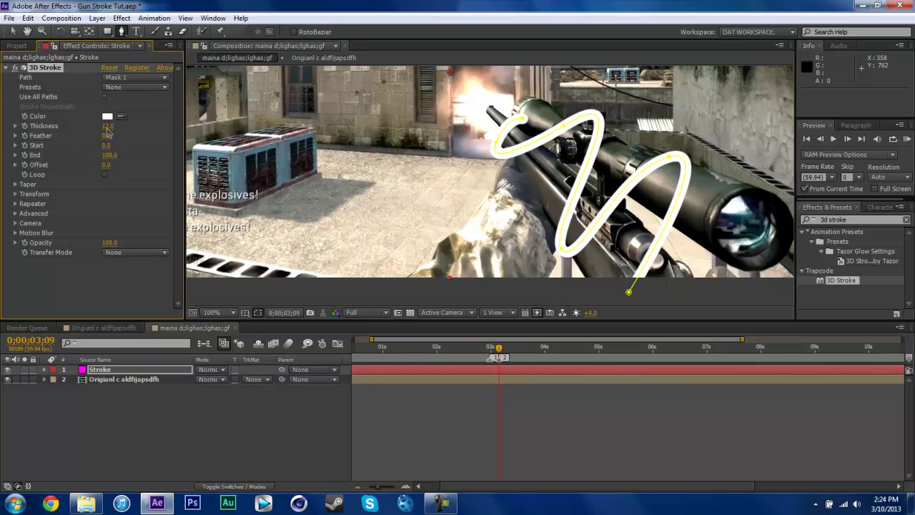
left_click(16, 184)
left_click(105, 193)
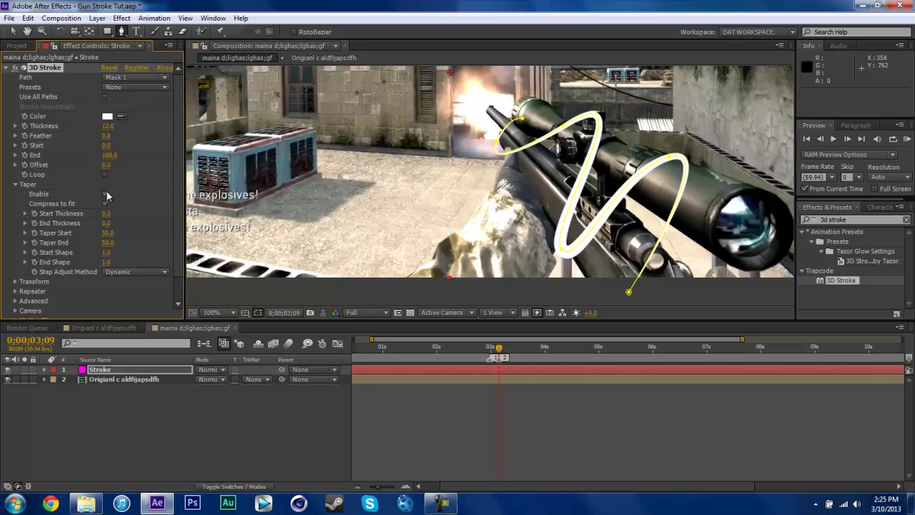
left_click(16, 185)
left_click(66, 279)
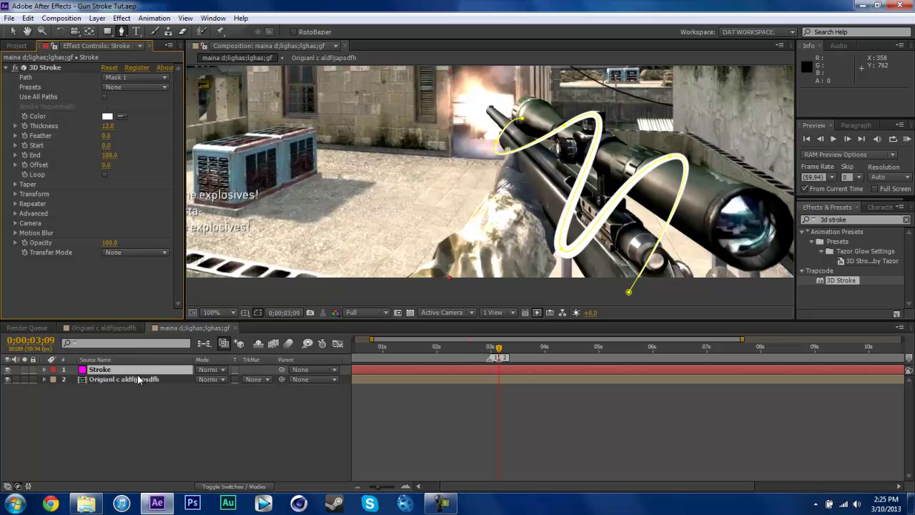
- Change the stroke colour to light blue A7CEF9 and return to the Selection tool
left_click(120, 370)
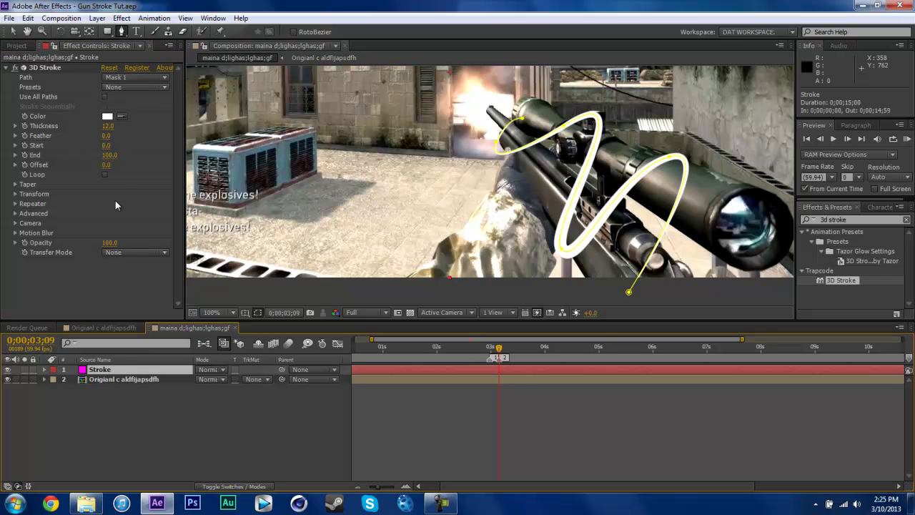
left_click(107, 116)
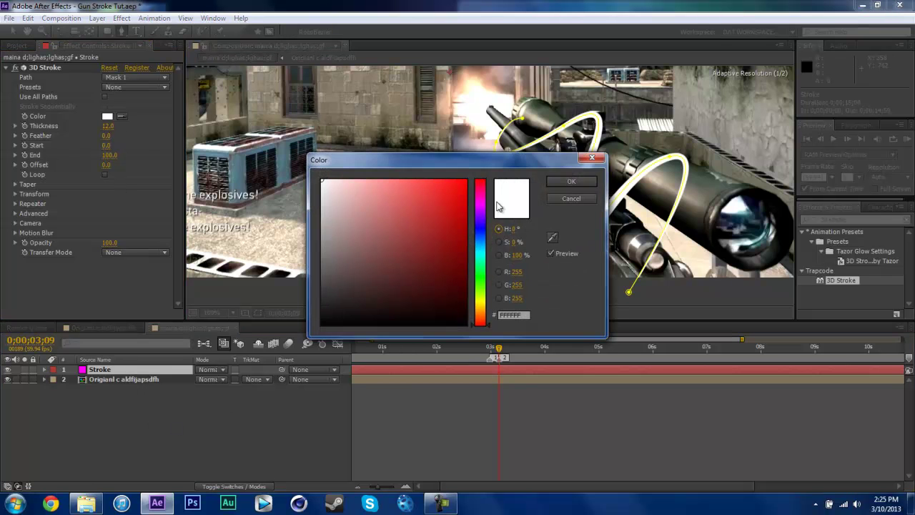
mouse_move(483, 241)
left_mouse_down()
mouse_move(484, 253)
mouse_move(484, 238)
left_mouse_up()
left_click_drag(367, 184, 370, 182)
left_click(571, 182)
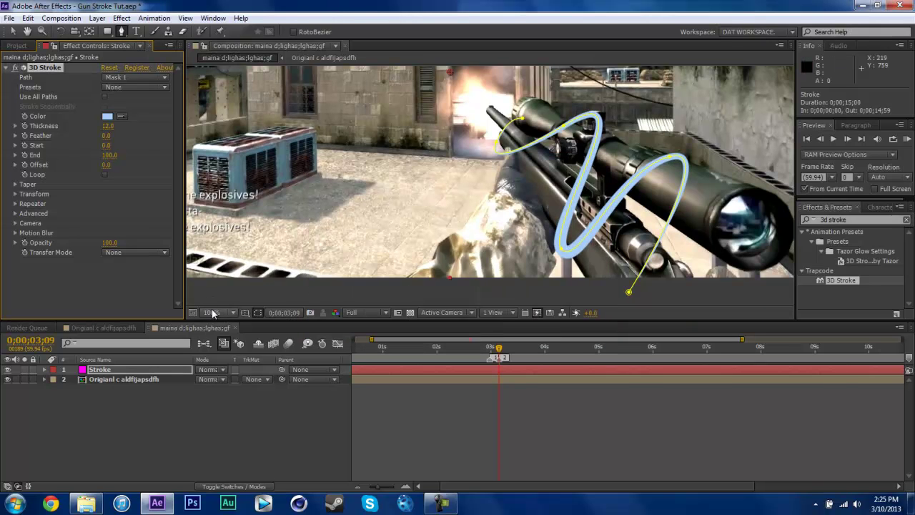
key("v")
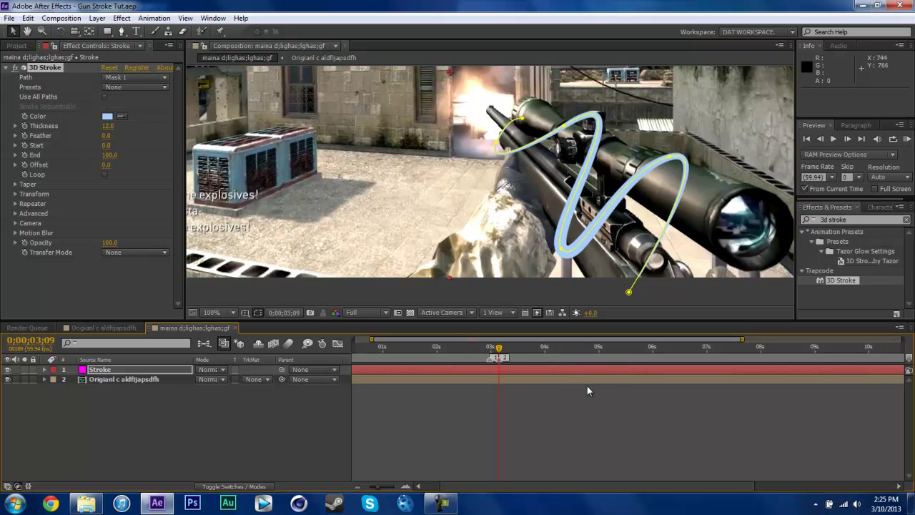
- Trim the Stroke layer to 3;09–7;06 and place composition markers at 7;06 and 7;16
key("alt+bracketleft")
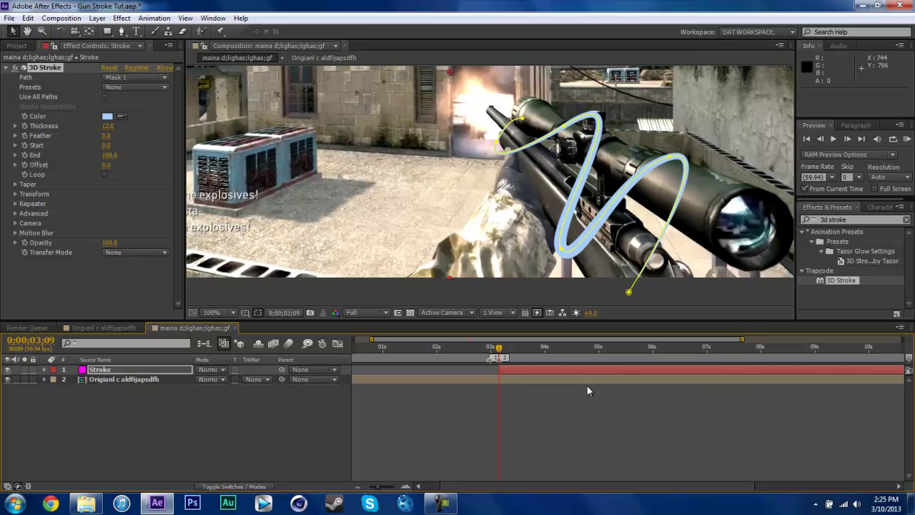
left_click_drag(736, 348, 715, 346)
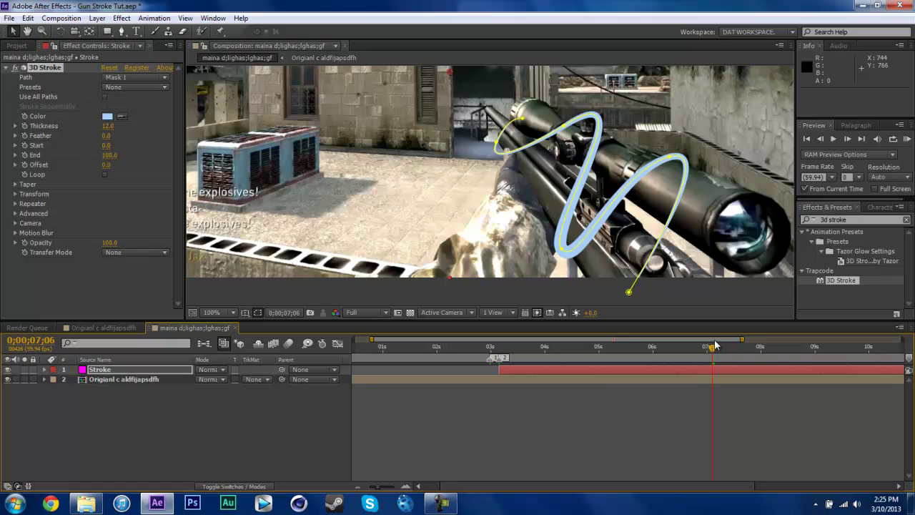
key("alt+bracketright")
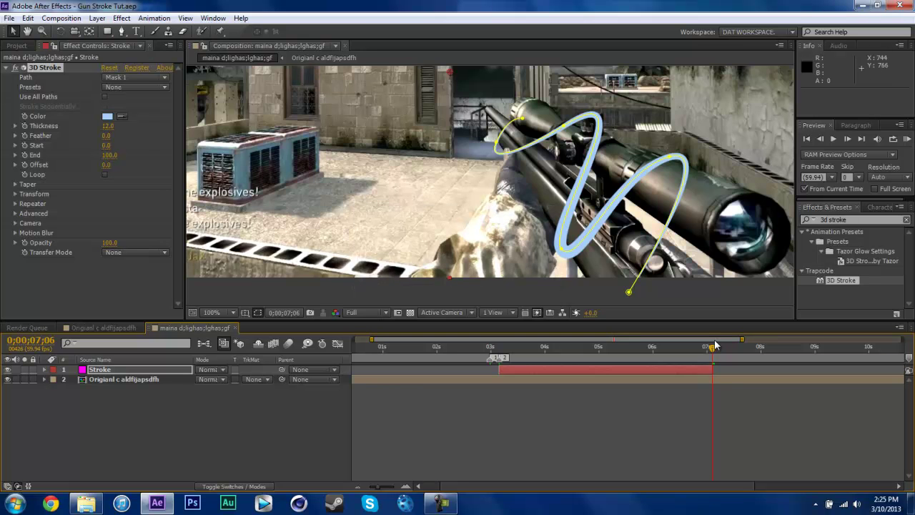
key("shift+3")
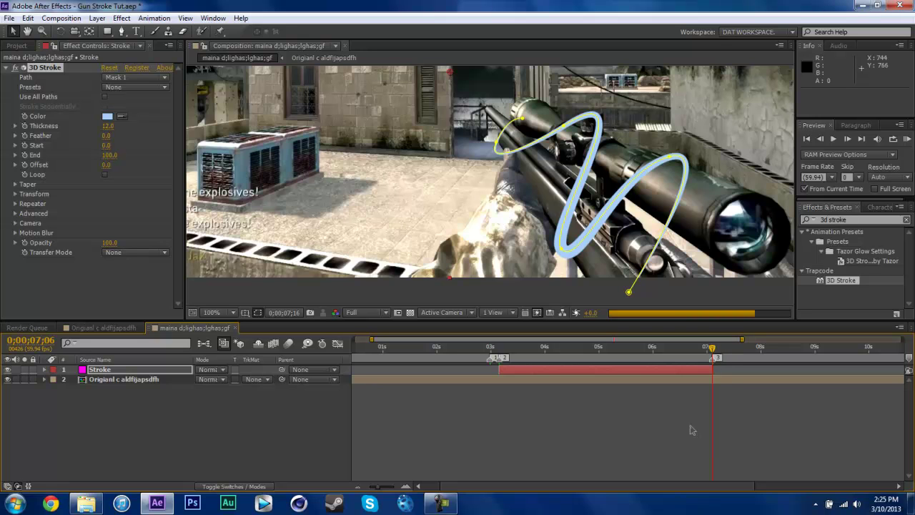
key("shift+Page_Down")
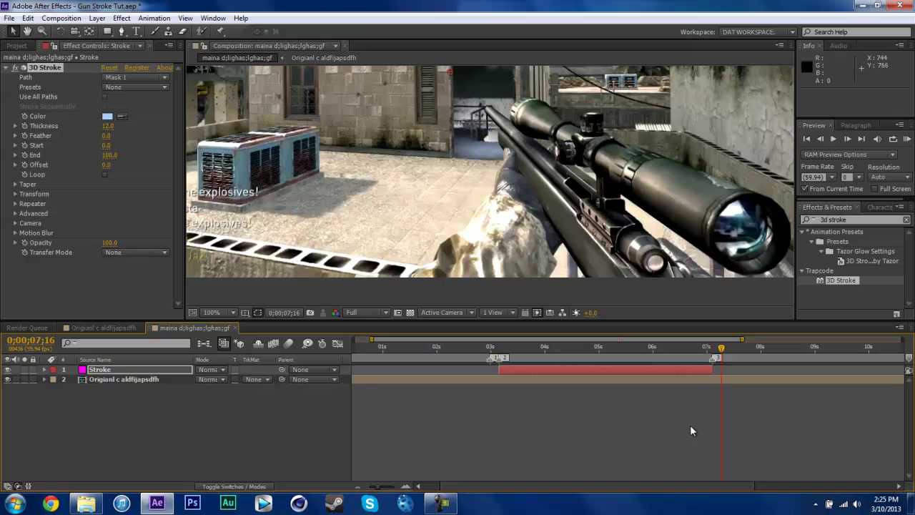
key("shift+4")
key("shift+Page_Up")
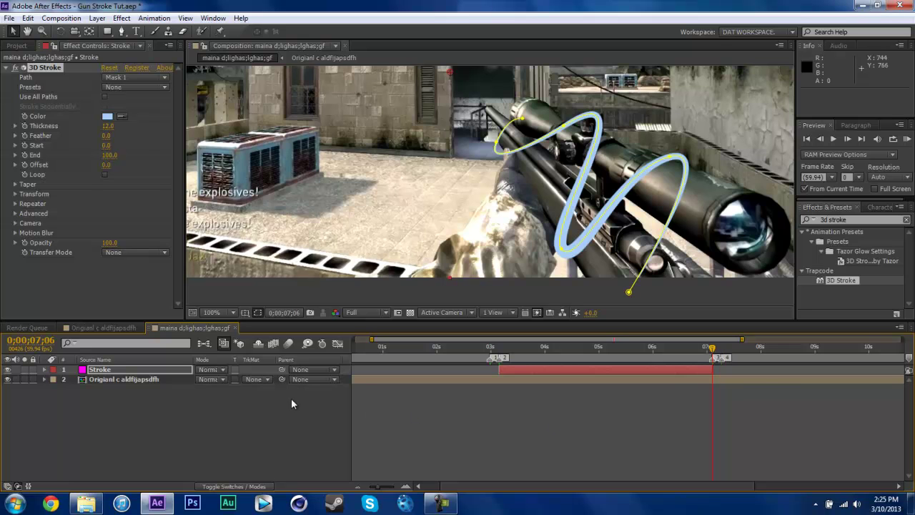
- Keyframe the footage's Twixtor Speed % at 7;06 and set it back to 100 at 7;16
left_click(156, 378)
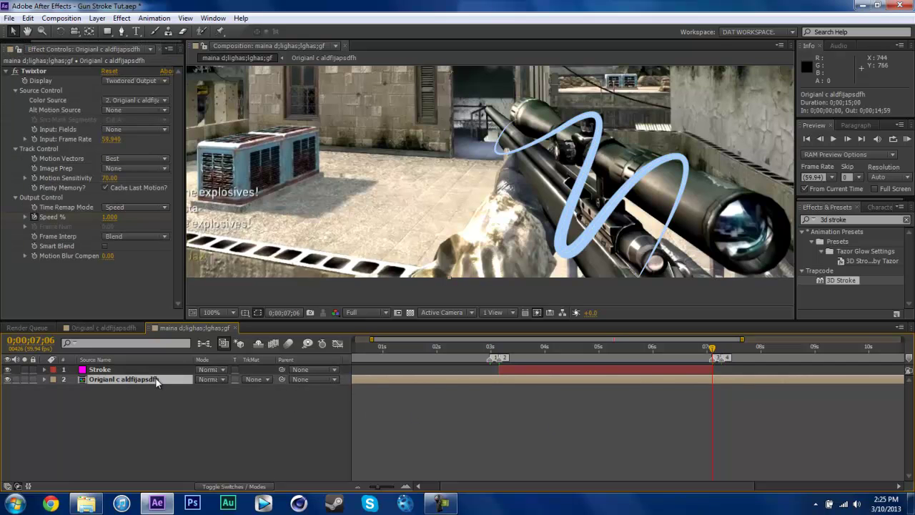
key("u")
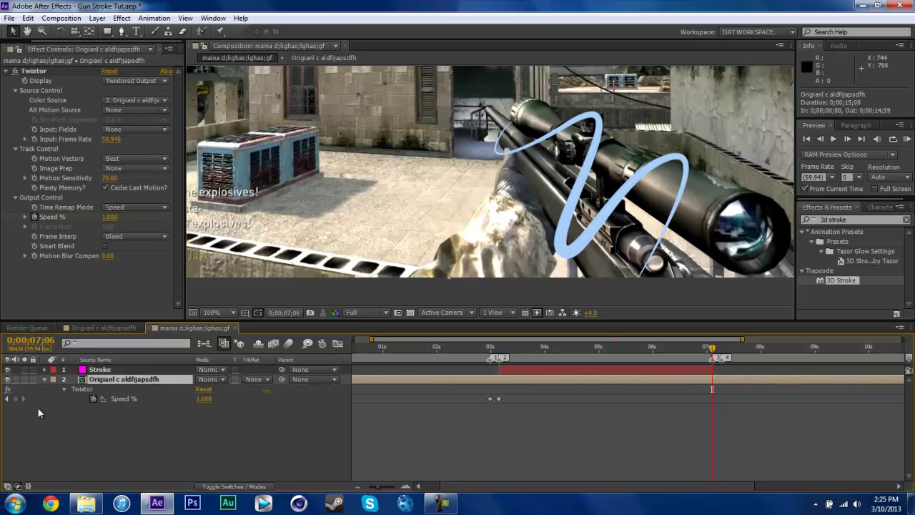
left_click(15, 398)
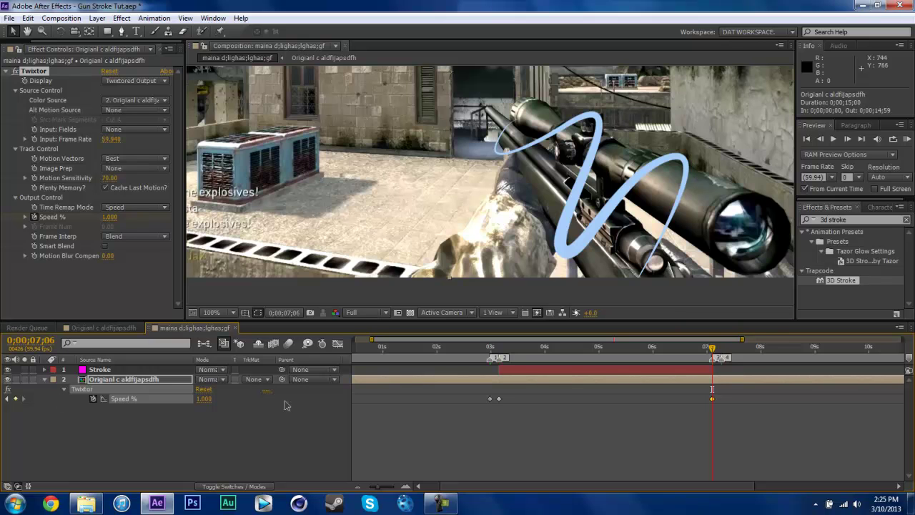
key("shift+Page_Down")
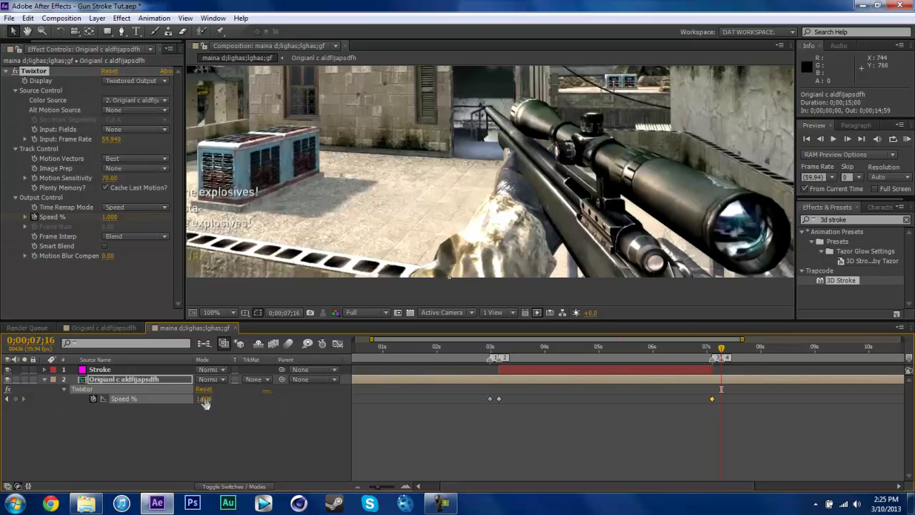
left_click(204, 400)
type("100")
key("Return")
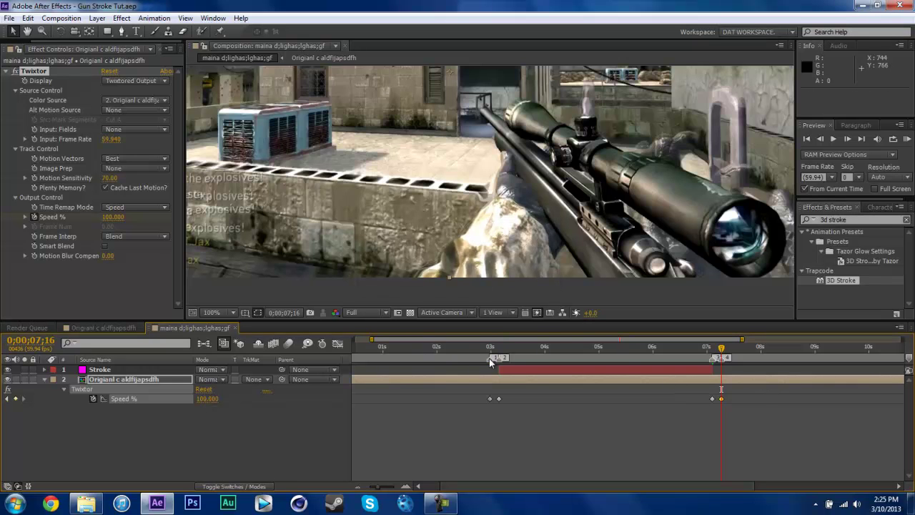
mouse_move(500, 349)
left_mouse_down()
mouse_move(773, 354)
mouse_move(509, 352)
left_mouse_up()
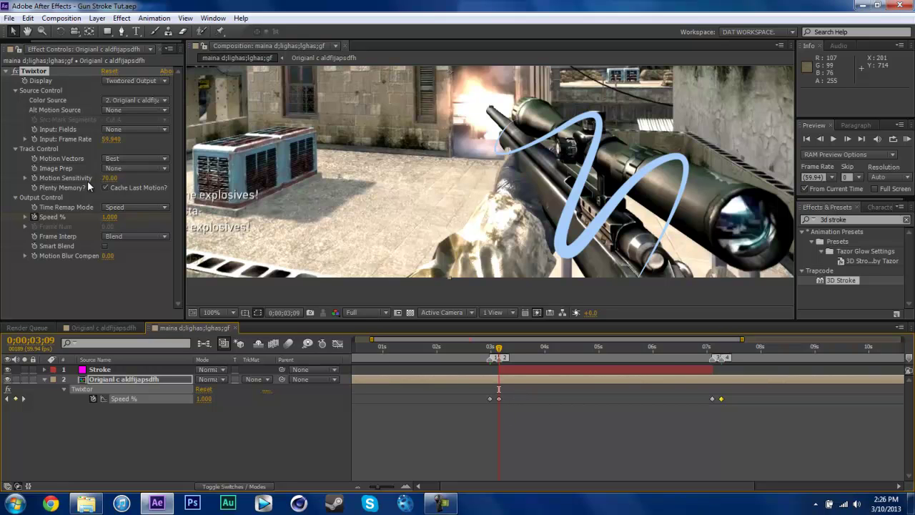
- Set the 3D Stroke Offset to -100 with a keyframe at the layer's 3;09 start
left_click(98, 370)
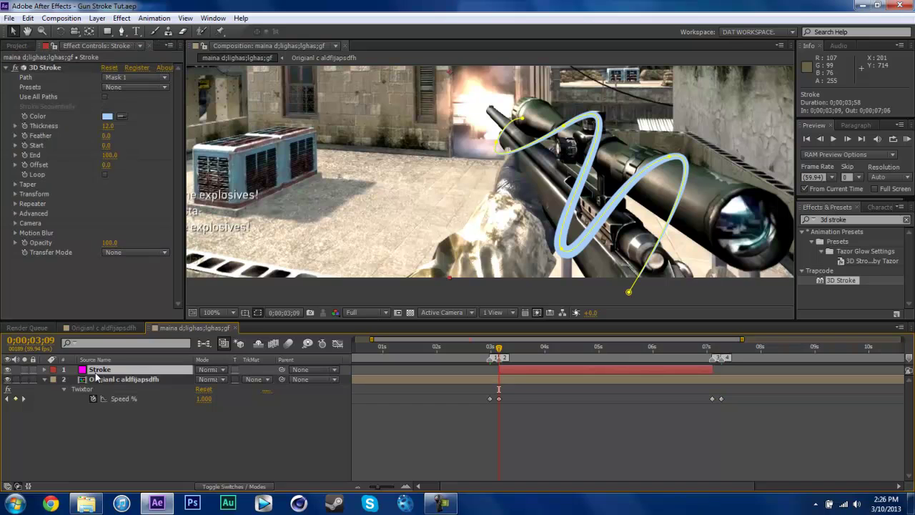
left_click(44, 379)
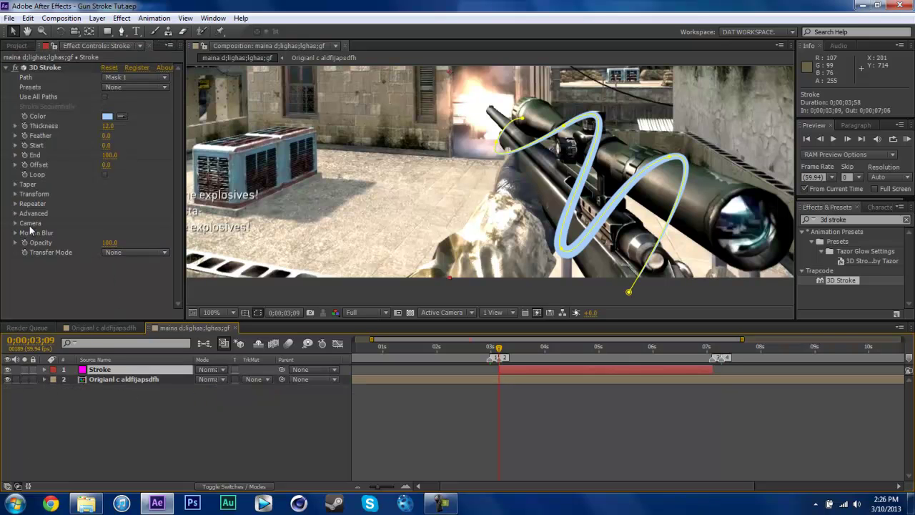
left_click(106, 165)
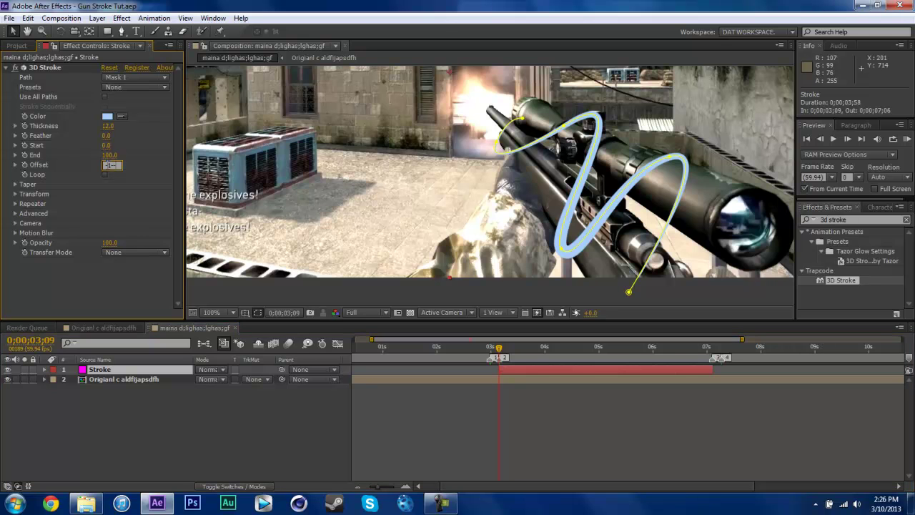
key("Return")
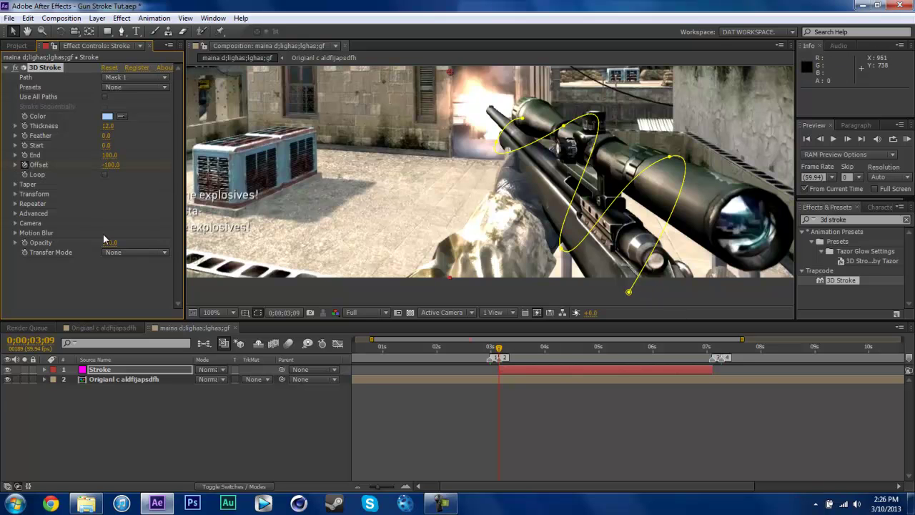
key("u")
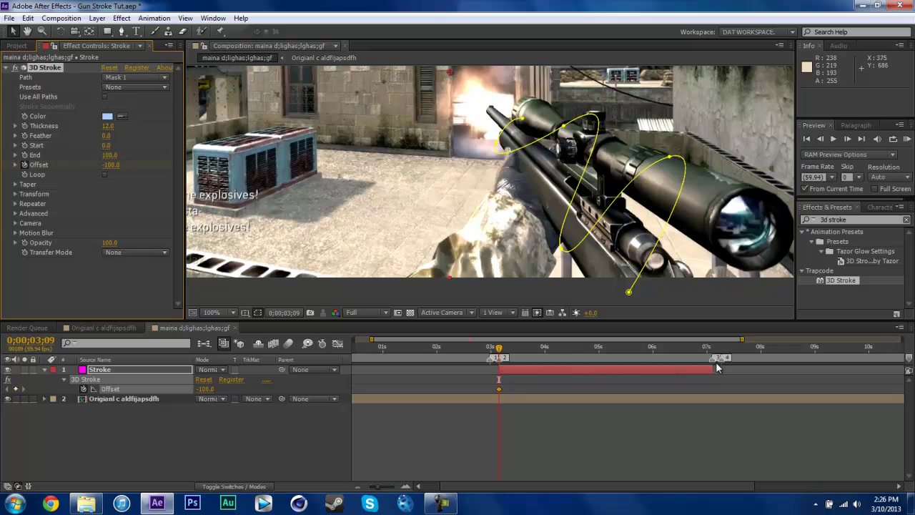
- Set Offset to 100 at the 7;06 out point and preview the stroke travelling along the gun
key("o")
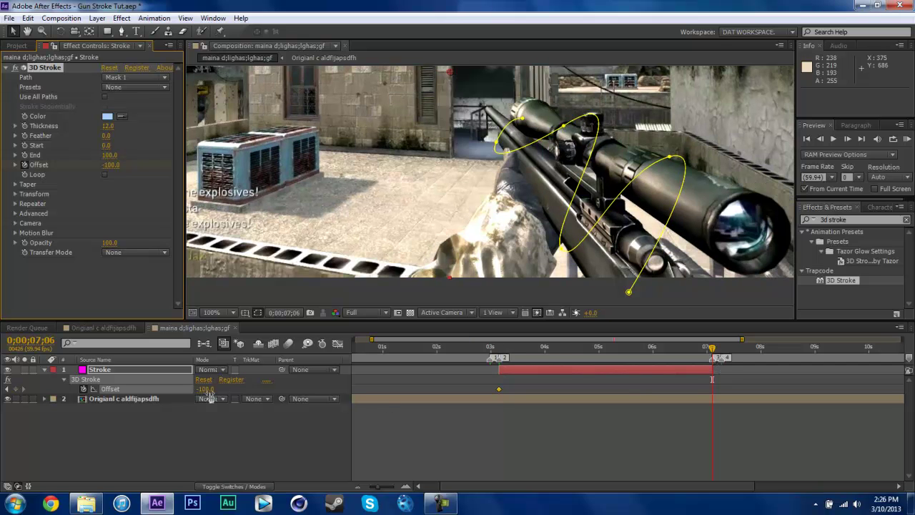
left_click(206, 388)
type("100")
key("Return")
mouse_move(498, 349)
left_mouse_down()
mouse_move(703, 352)
mouse_move(551, 350)
mouse_move(673, 314)
mouse_move(484, 324)
mouse_move(718, 311)
mouse_move(521, 329)
mouse_move(505, 342)
left_mouse_up()
key("ctrl+s")
left_click(45, 370)
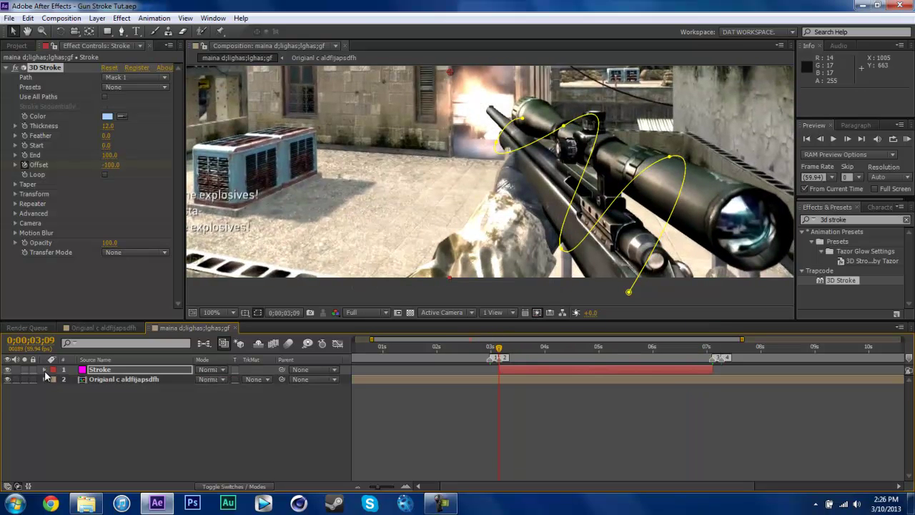
- At about 5 seconds, drag the Stroke path's left vertex down-left near the scope, then zoom back out
left_click(80, 424)
mouse_move(527, 349)
left_mouse_down()
mouse_move(650, 352)
mouse_move(584, 358)
mouse_move(623, 353)
left_mouse_up()
left_click(109, 365)
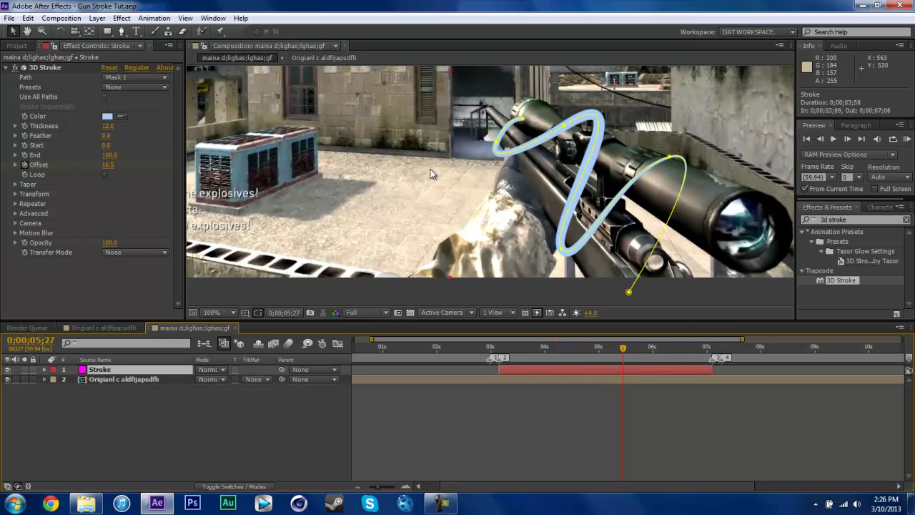
scroll(512, 145, "up", 1)
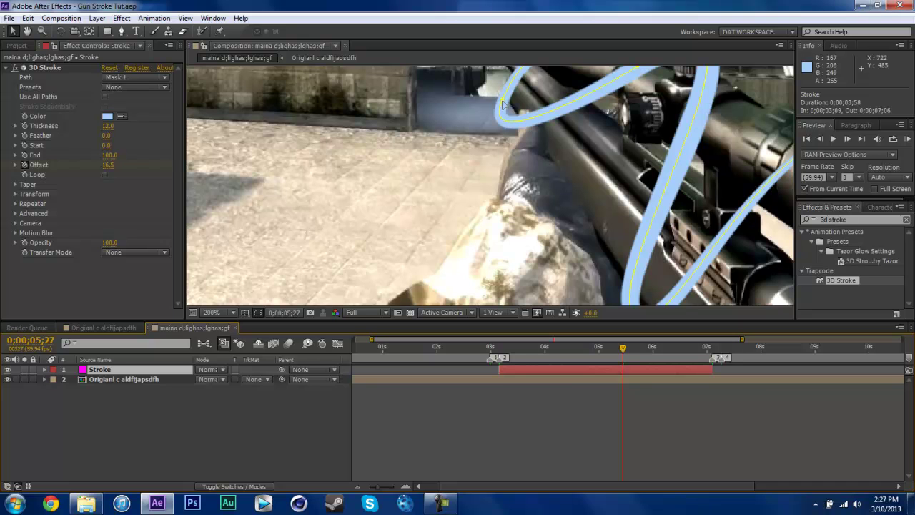
left_click_drag(461, 130, 380, 263)
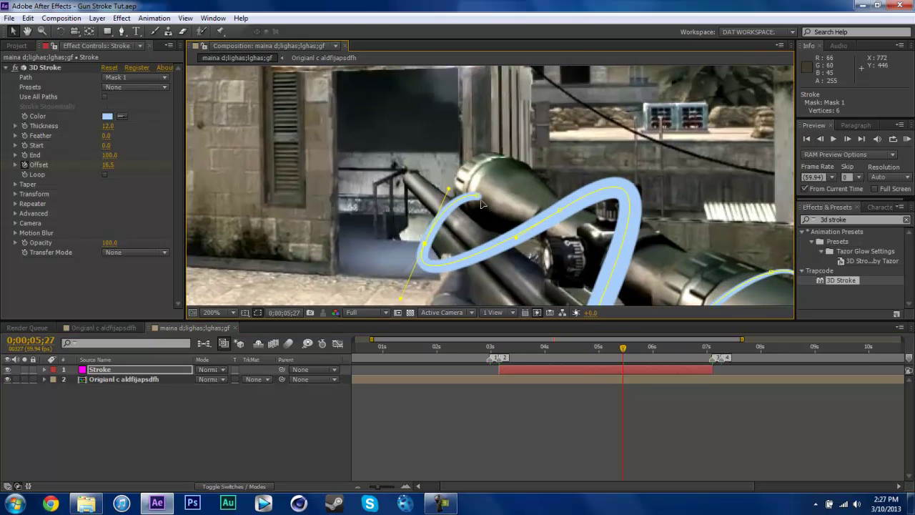
mouse_move(477, 199)
left_mouse_down()
mouse_move(438, 250)
mouse_move(430, 248)
mouse_move(432, 231)
left_mouse_up()
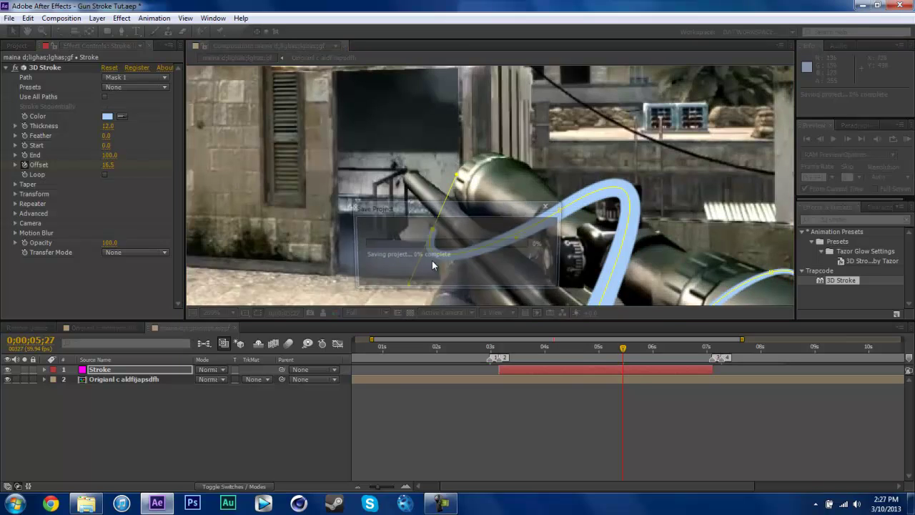
key("comma")
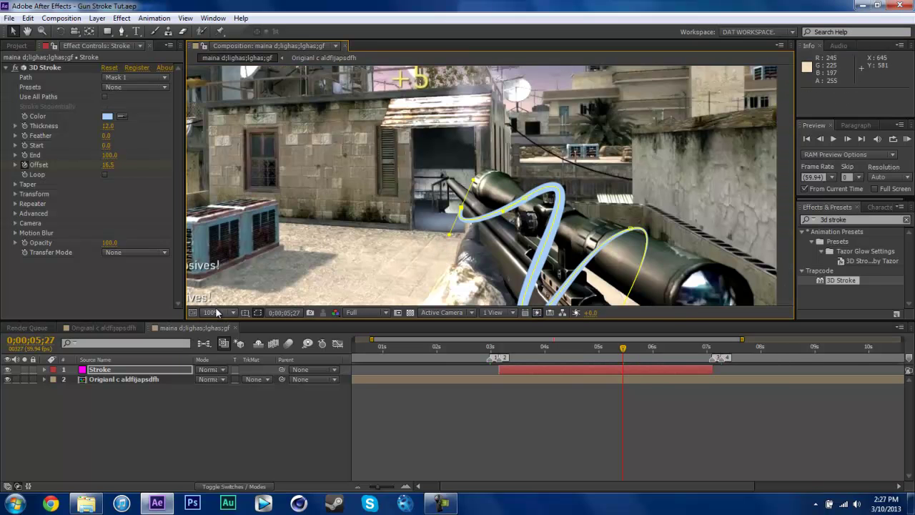
- Fit the composition in the viewer, add a magenta Stroke Matte solid, then undo it
left_click(215, 314)
left_click(223, 105)
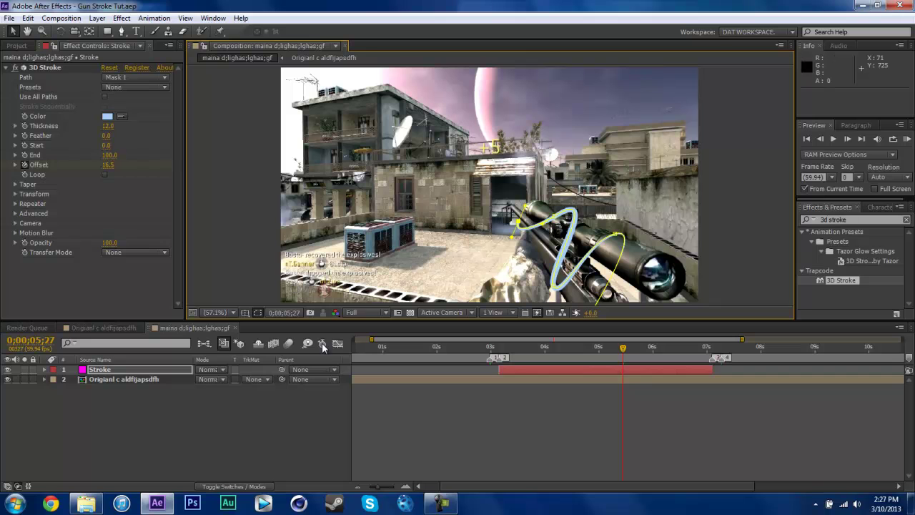
left_click(192, 402)
key("ctrl+y")
type("STr")
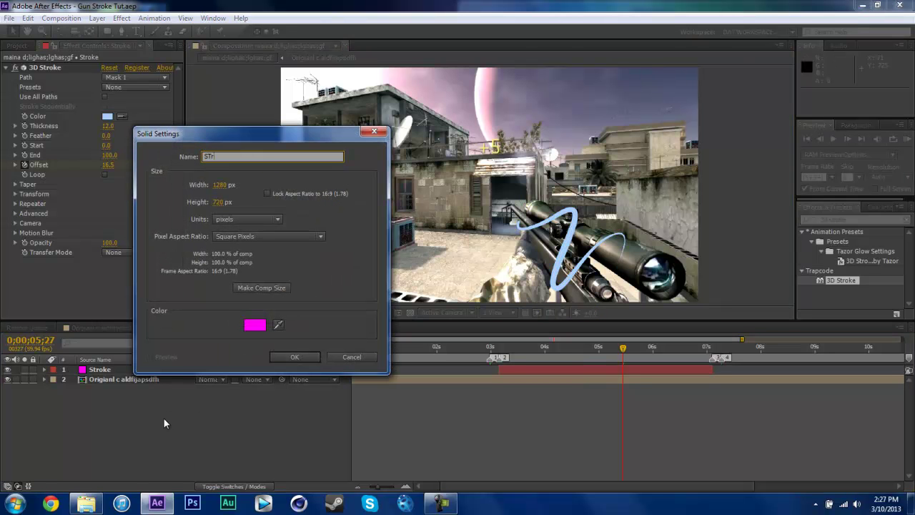
type("ooke Matte")
key("Return")
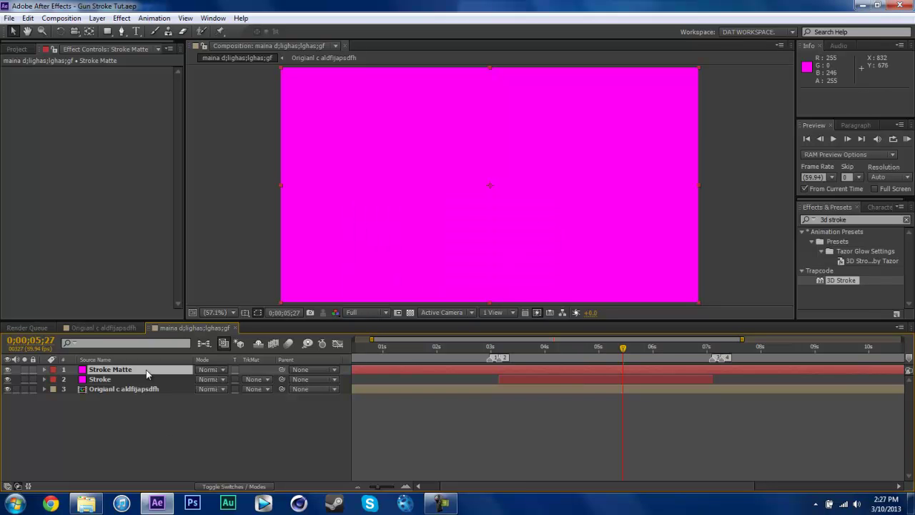
key("ctrl+z")
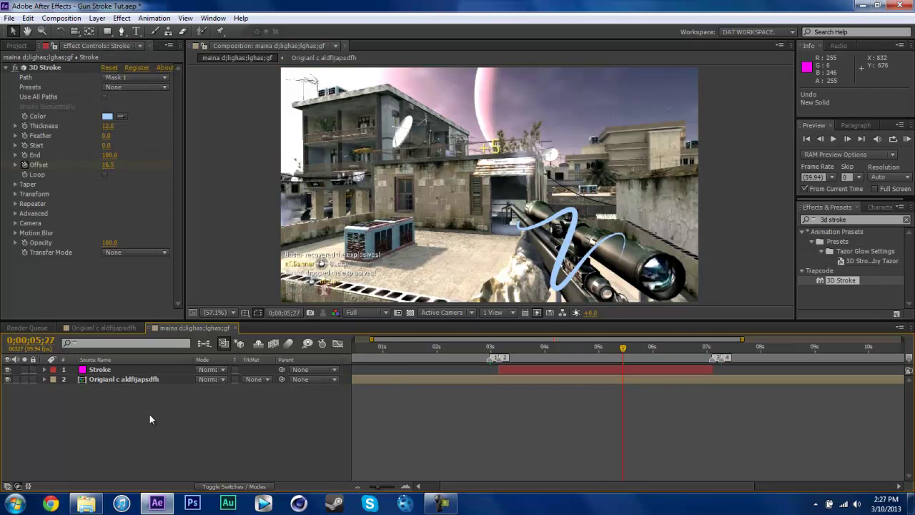
- Create a black solid layer named Stroke Matte
key("ctrl+y")
type("Stroke Matte")
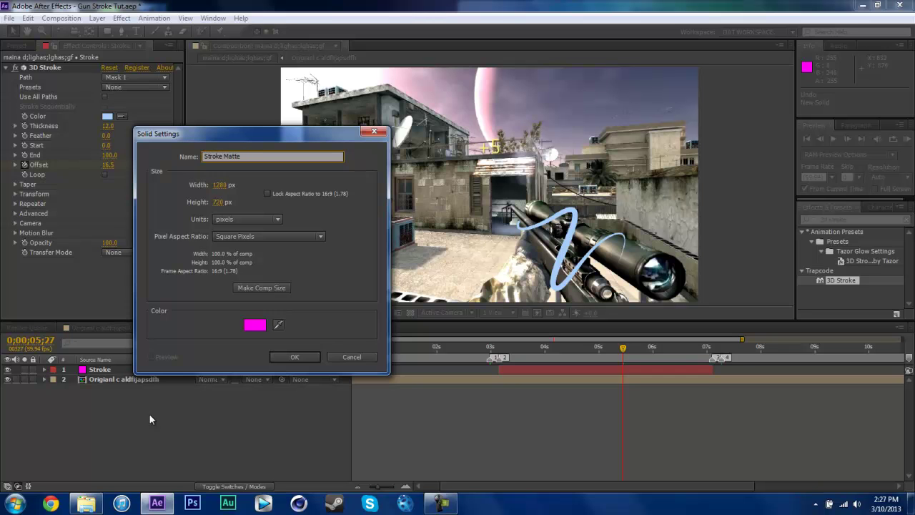
left_click(254, 325)
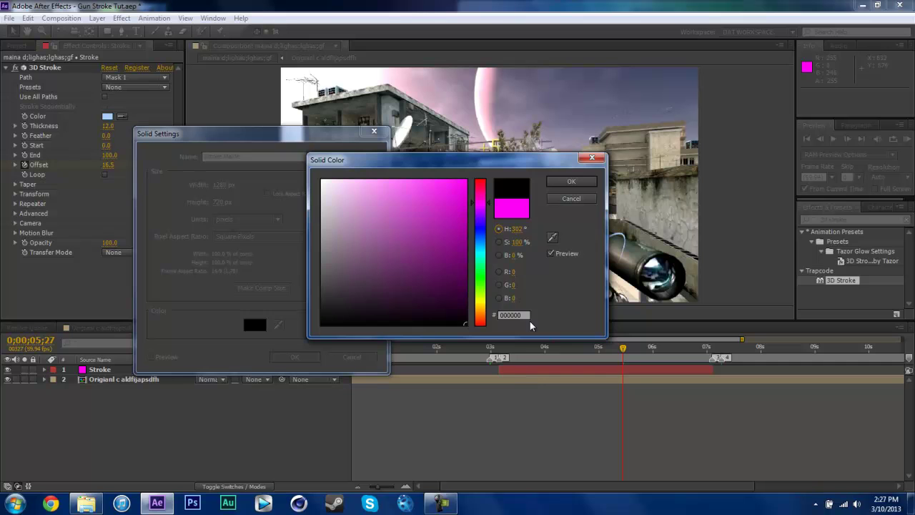
left_click(571, 181)
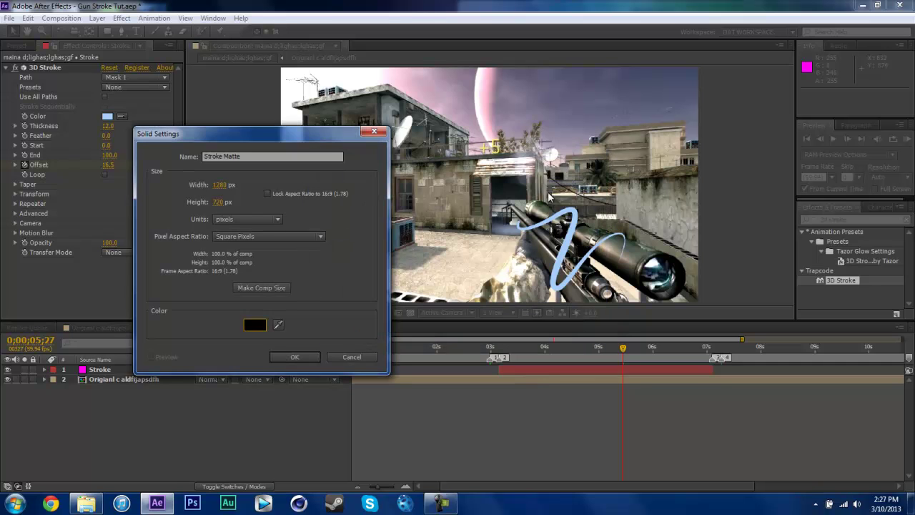
left_click(293, 356)
- Trim Stroke Matte to the stroke's 3;09–7;06 span, then undo the last timing change
key("j")
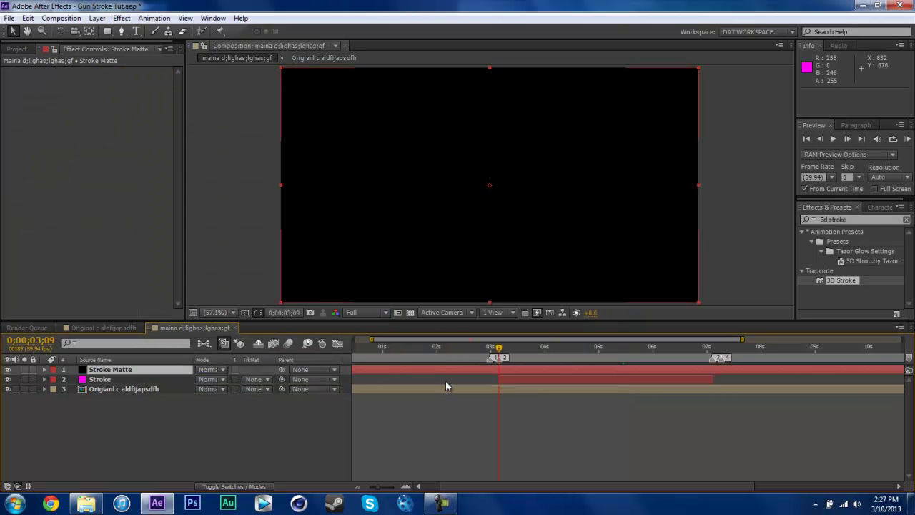
key("alt+bracketleft")
key("k")
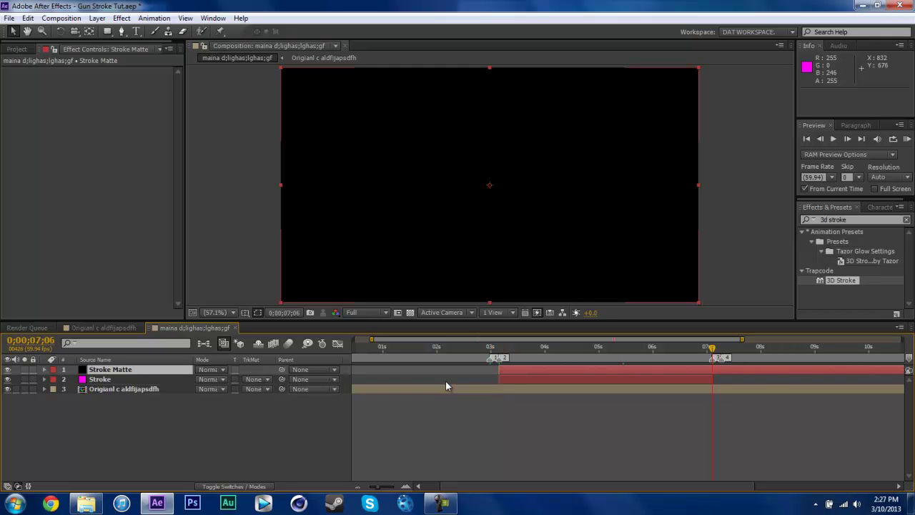
key("alt+bracketright")
key("ctrl+z")
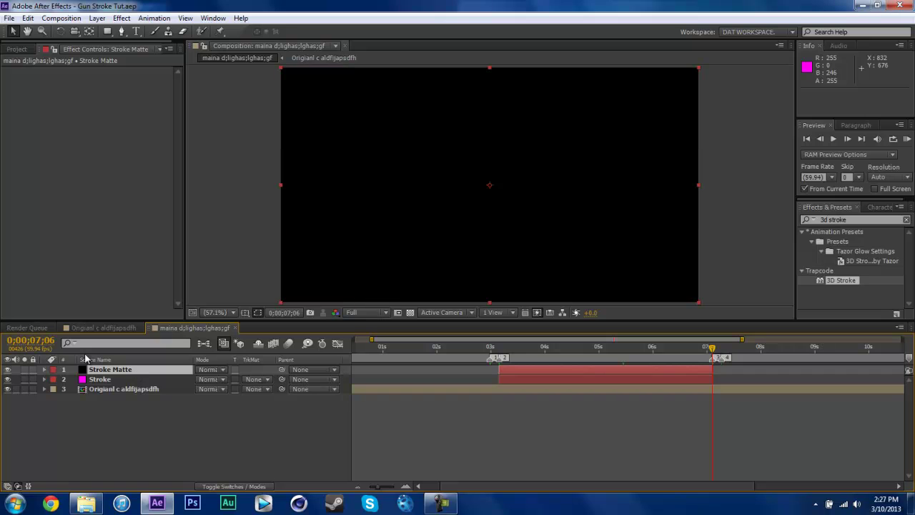
- Hide Stroke Matte, return to 5;06, add a layer marker and zoom the timeline in
left_click(8, 369)
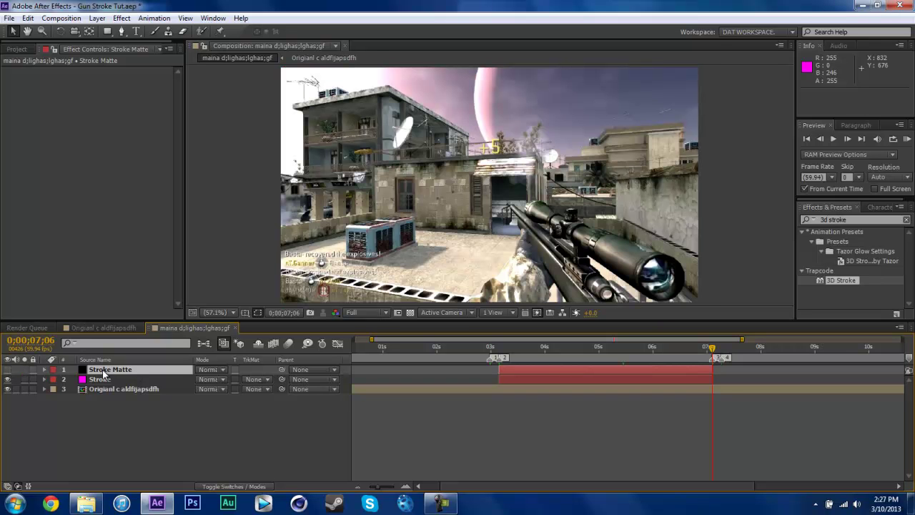
mouse_move(591, 355)
left_mouse_down()
mouse_move(501, 358)
mouse_move(604, 349)
left_mouse_up()
left_click(275, 448)
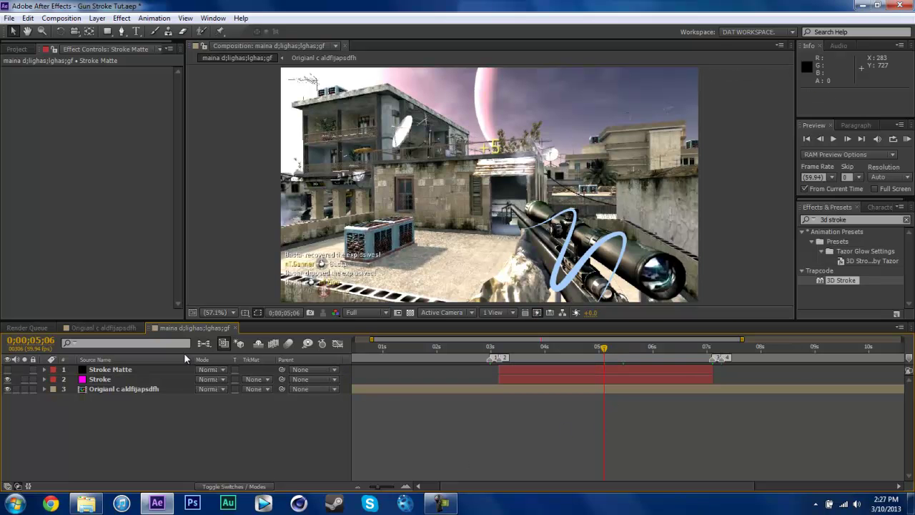
left_click(97, 17)
left_click(179, 219)
key("equal")
key("equal")
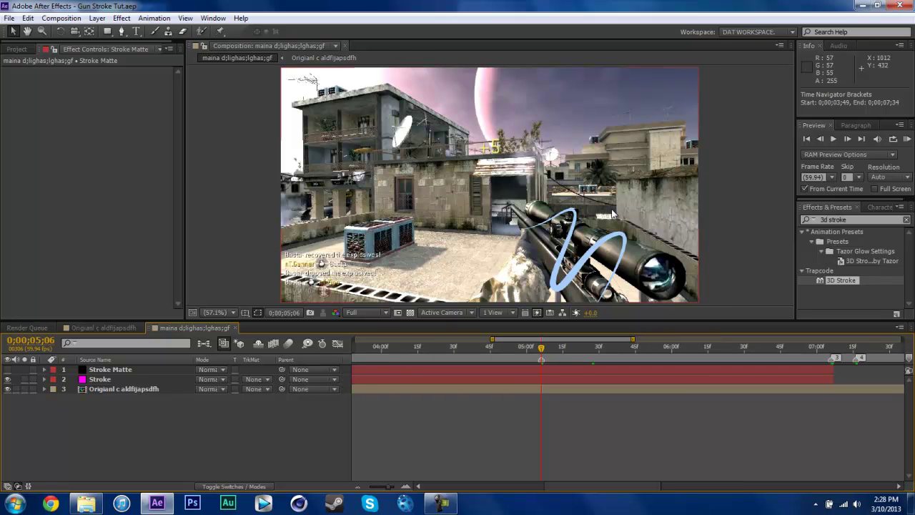
scroll(603, 252, "up", 3)
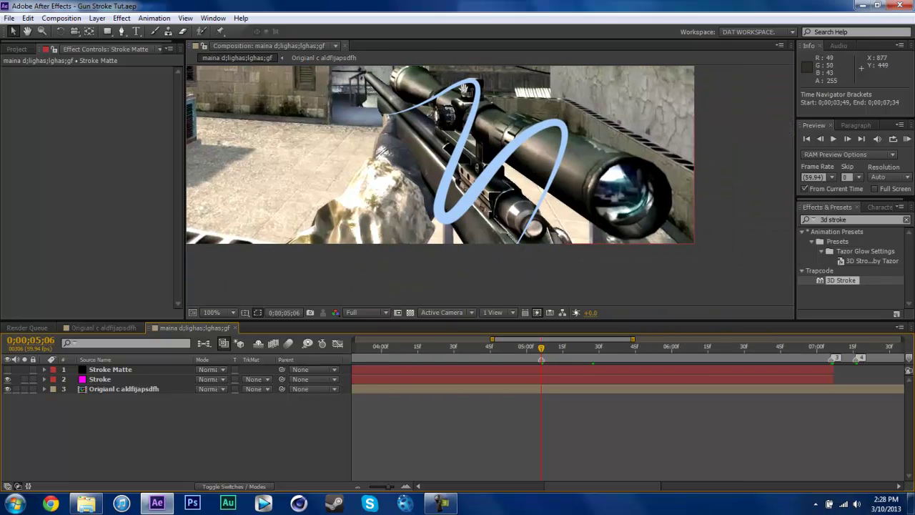
- Draw a closed Pen-tool mask on Stroke Matte over the scope mount
left_click(115, 370)
left_click(122, 31)
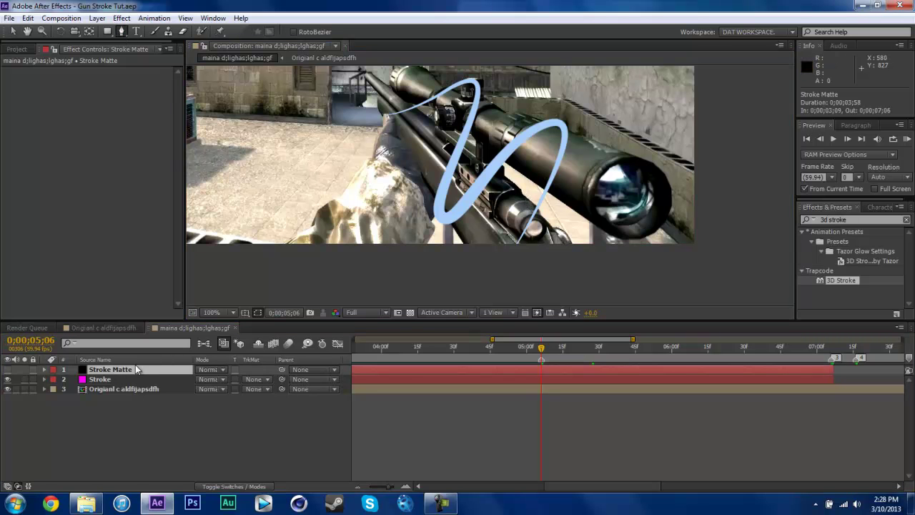
left_click(526, 198)
left_click(540, 209)
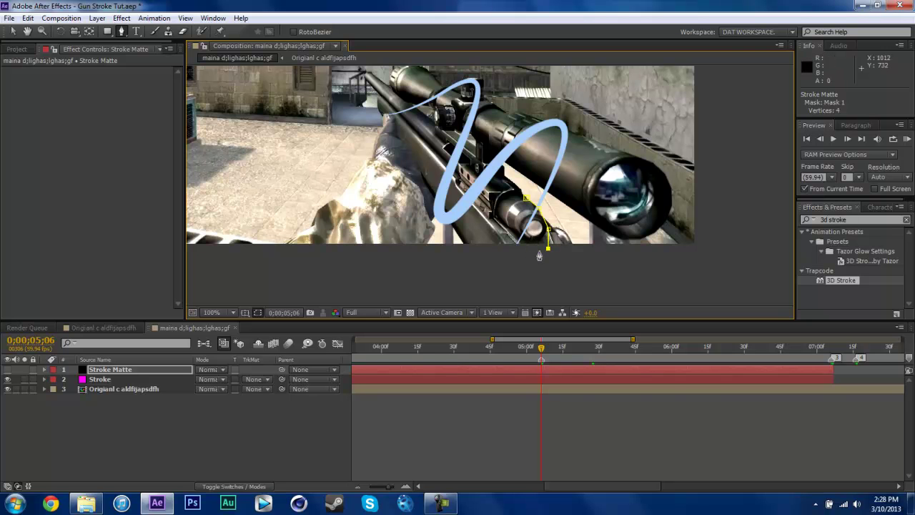
left_click(497, 252)
left_click(510, 233)
left_click(526, 199)
- Toggle Stroke Matte and Stroke visibility to check the first mask
left_click(8, 370)
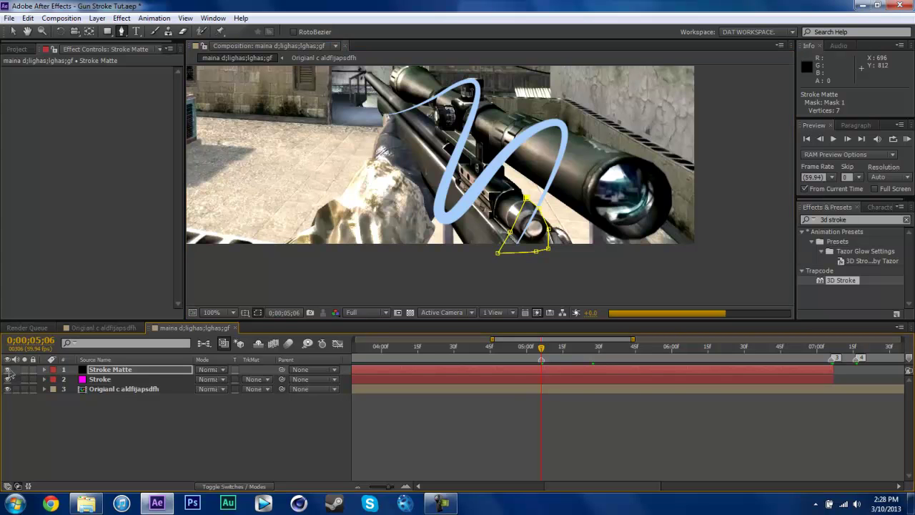
left_click(119, 370)
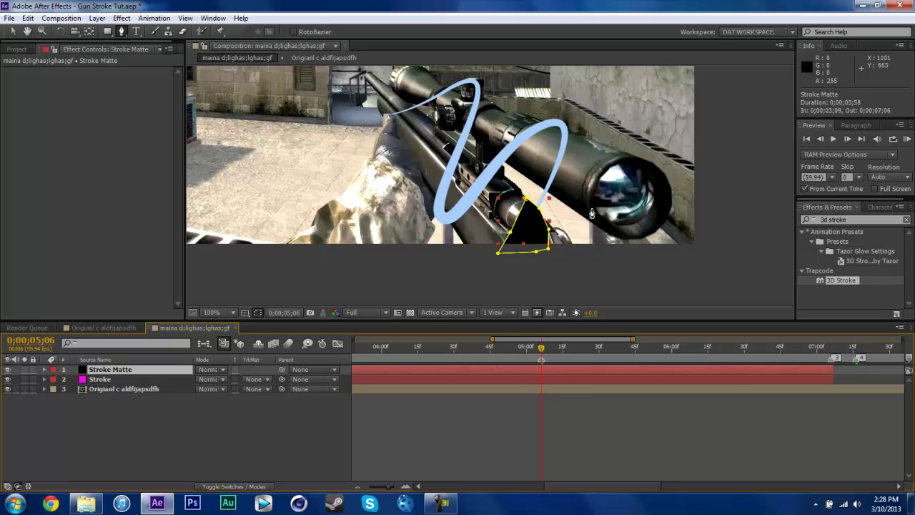
left_click(8, 370)
left_click(8, 380)
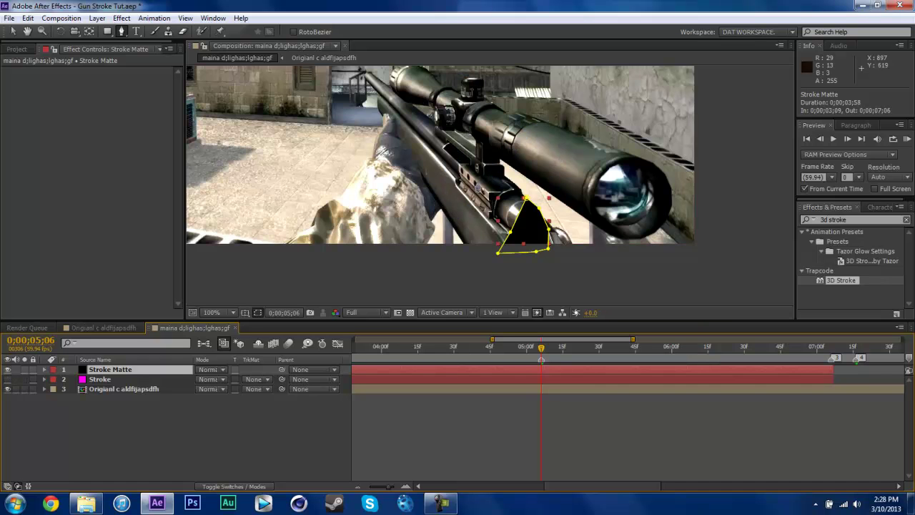
left_click(8, 379)
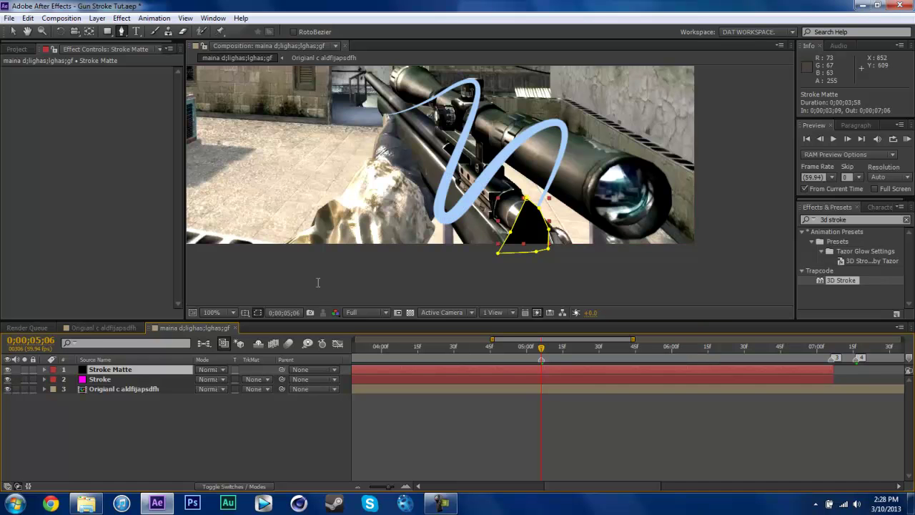
- Draw a second closed mask down the scope tube where the stroke passes
left_click(577, 135)
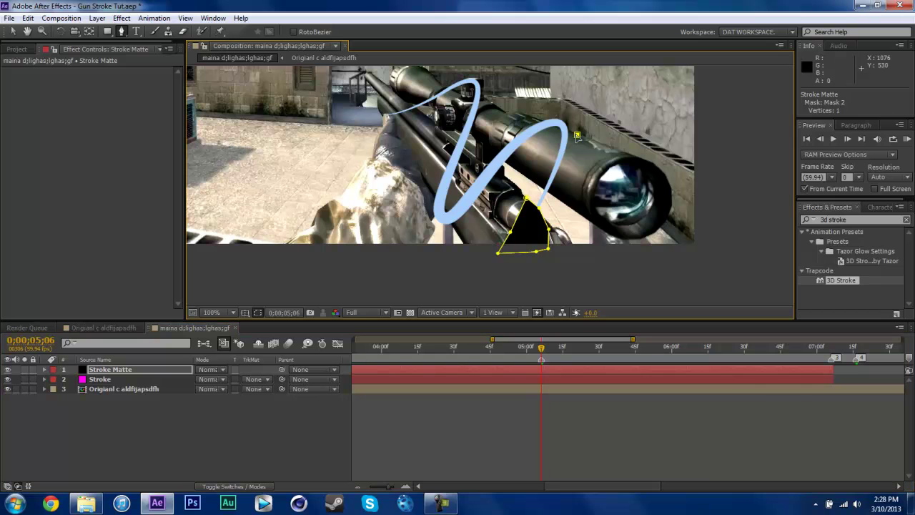
left_click(558, 129)
left_click(545, 156)
left_click(540, 181)
left_click(540, 185)
left_click(577, 134)
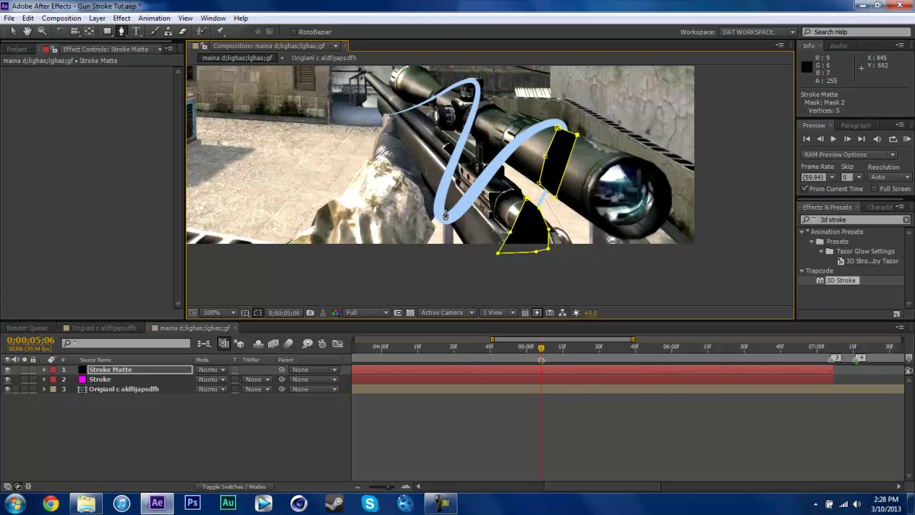
- Draw a closed third mask where the stroke crosses the scope
left_click(445, 210)
left_click(457, 133)
left_click(442, 504)
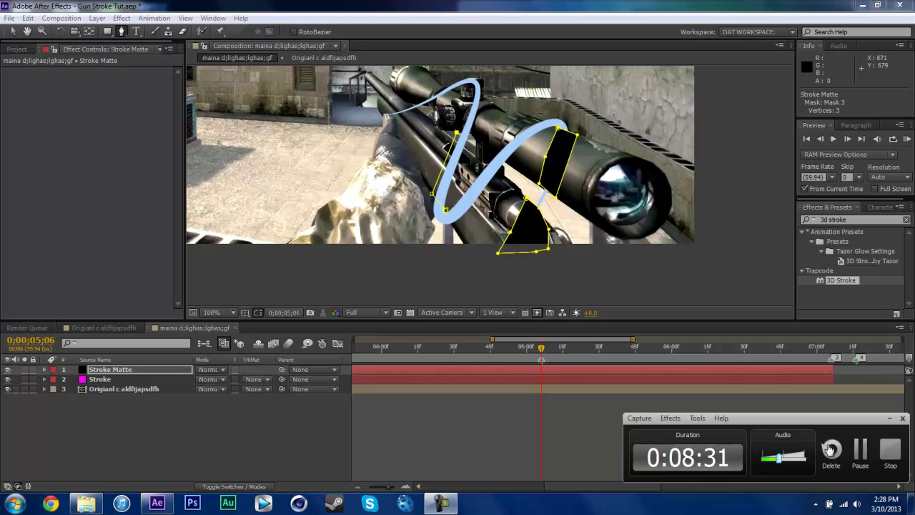
left_click(868, 452)
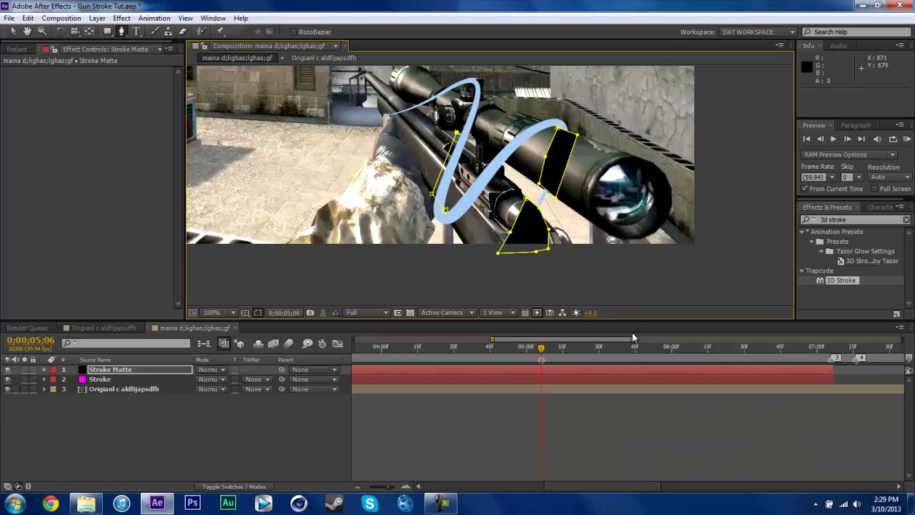
left_click(458, 135)
left_click(459, 191)
left_click(445, 210)
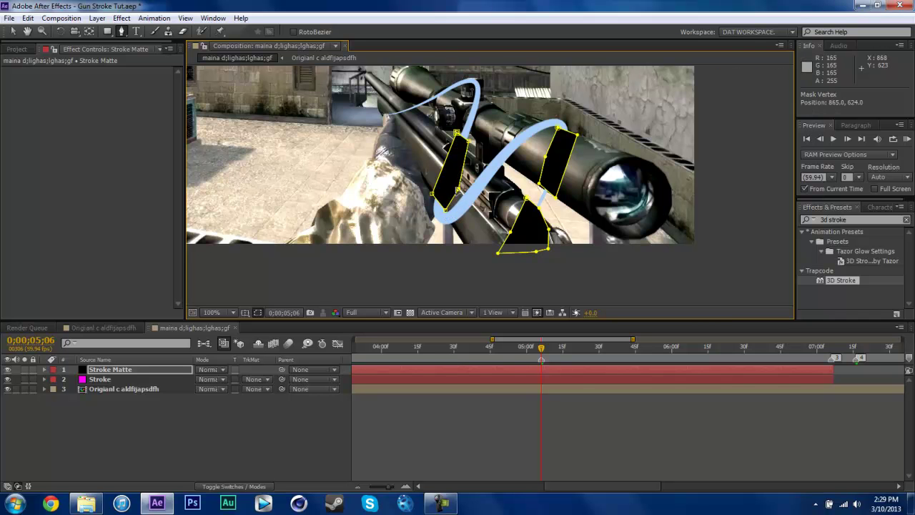
- Zoom in on the scope's upper part and start Mask 4 beside the scope with a curved point
key("period")
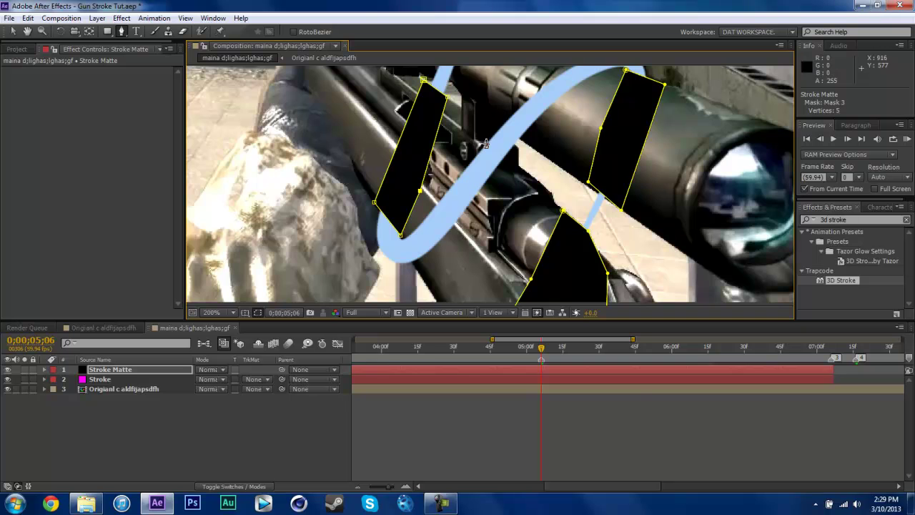
left_click_drag(463, 105, 458, 255)
left_click(118, 370)
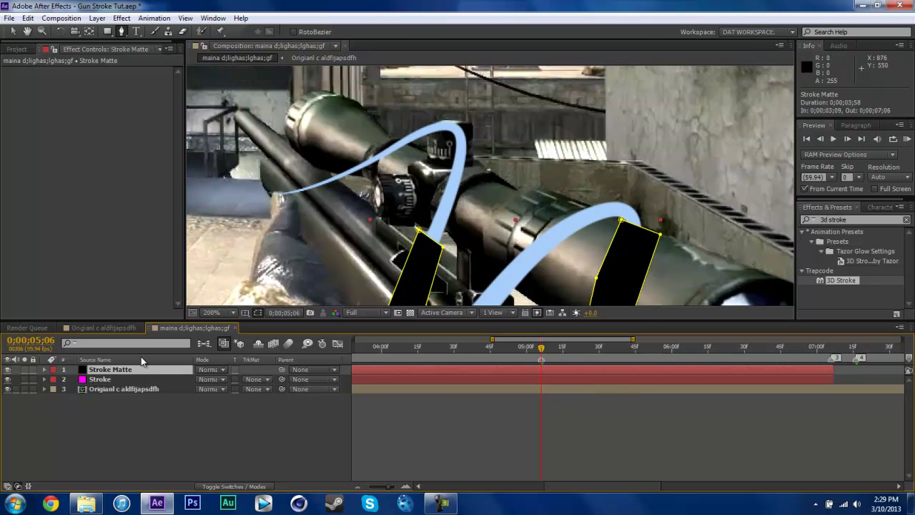
left_click(447, 234)
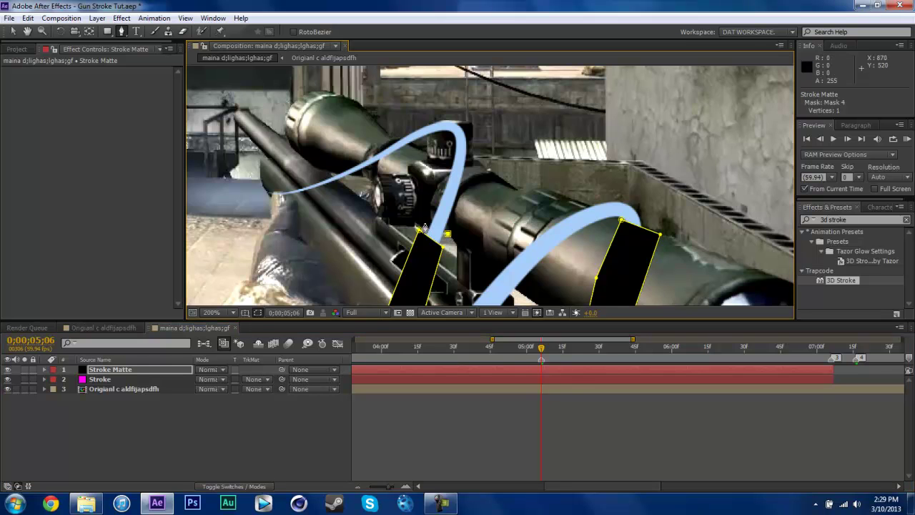
left_click(431, 229)
scroll(422, 228, "up", 2)
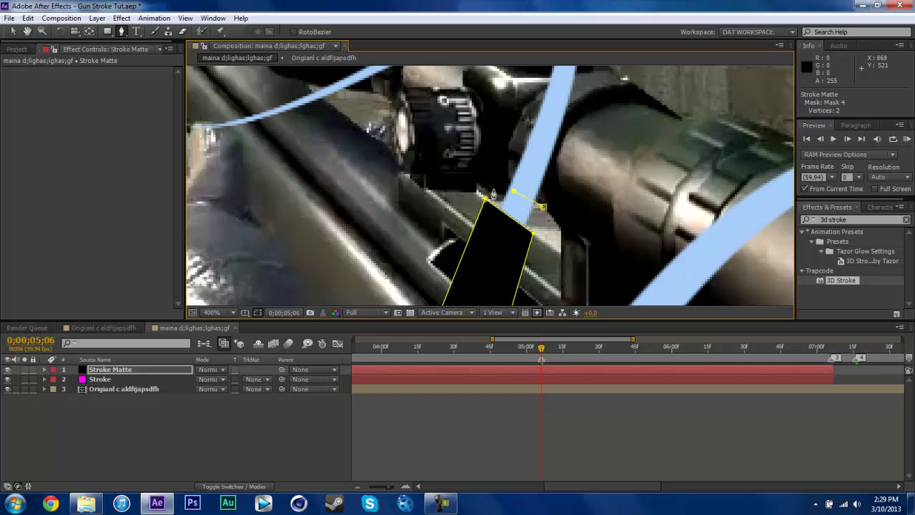
mouse_move(485, 191)
left_mouse_down()
mouse_move(515, 197)
mouse_move(490, 191)
mouse_move(503, 201)
left_mouse_up()
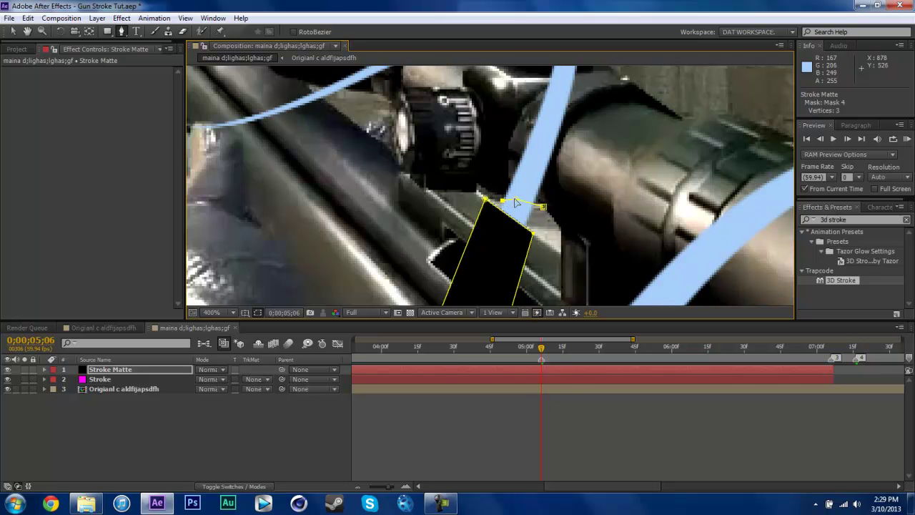
- Extend Mask 4 up over the stroke's stretch above the scope mount and close it
left_click(481, 193)
key("comma")
left_click(514, 125)
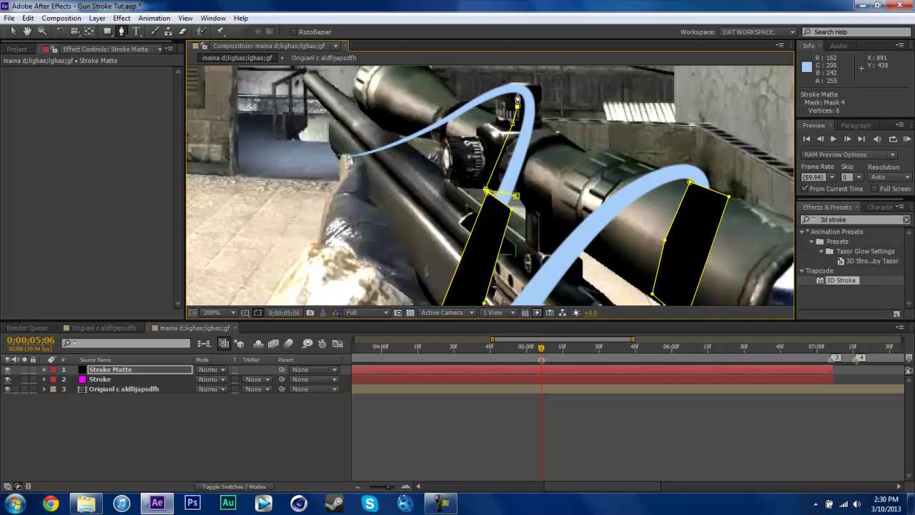
left_click(518, 85)
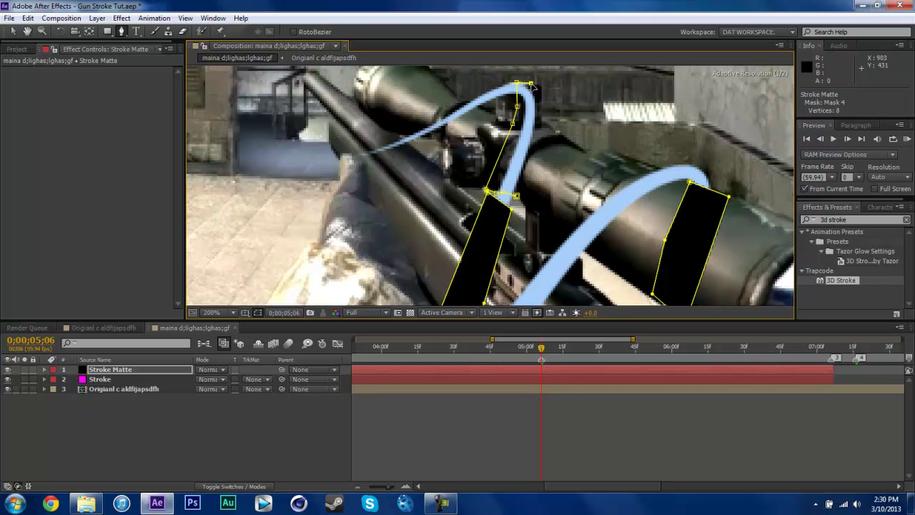
left_click(538, 83)
left_click(542, 127)
left_click(517, 194)
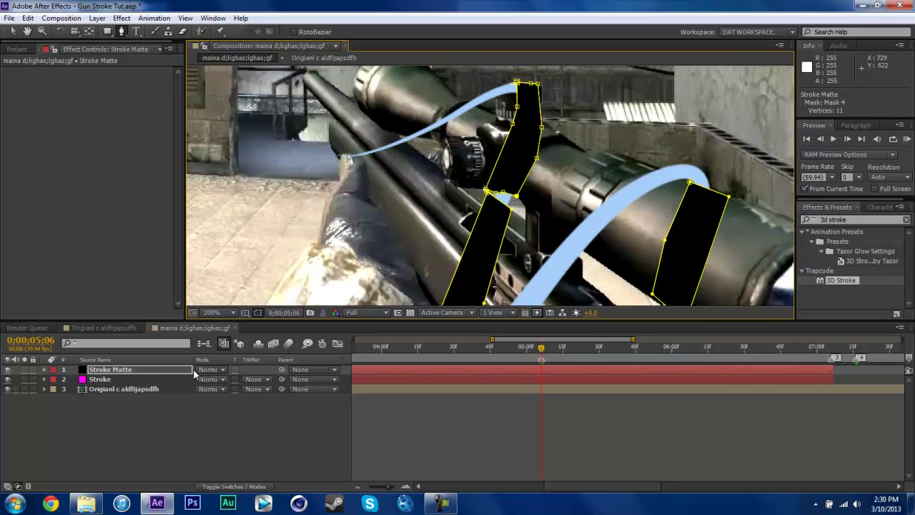
- Move the Stroke layer's Mask 1 top point up and right near the scope top
left_click(103, 380)
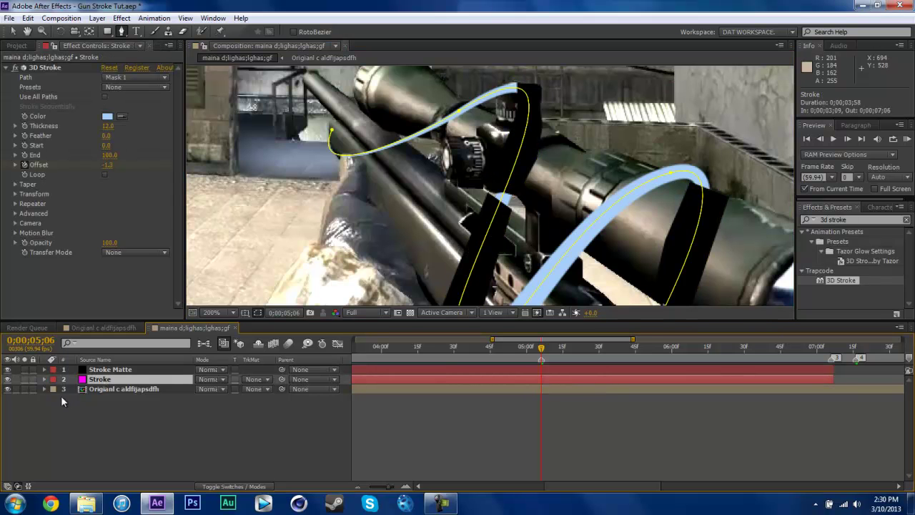
key("comma")
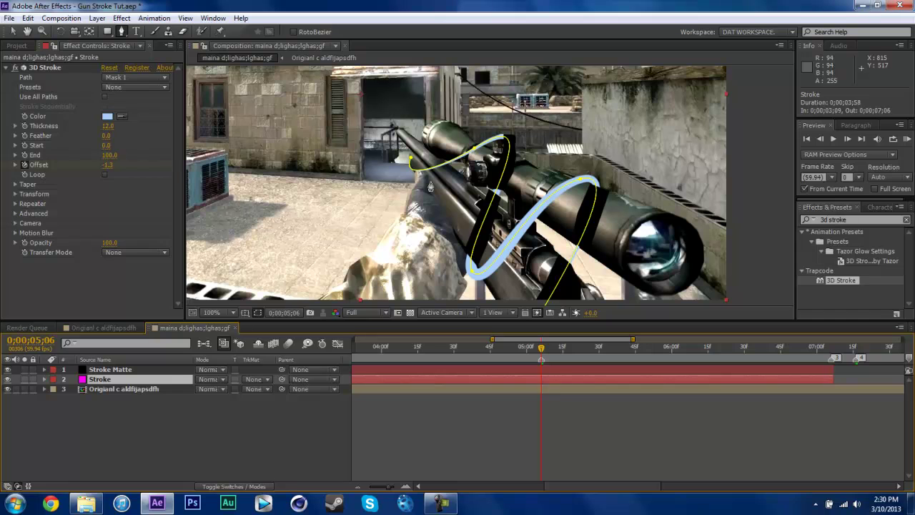
left_click(13, 31)
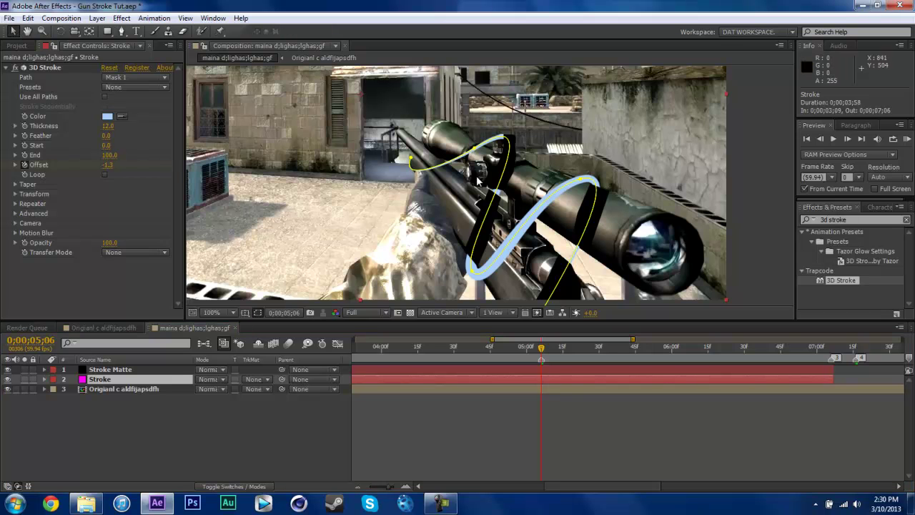
left_click(495, 139)
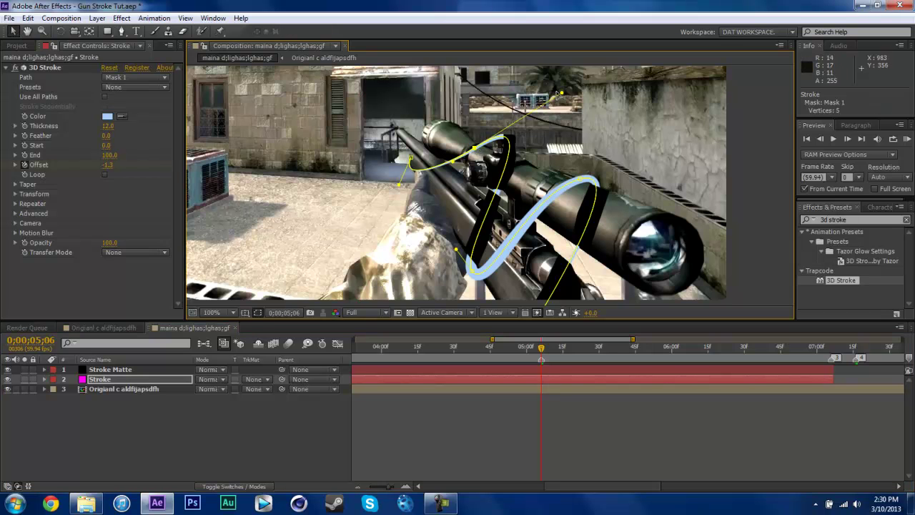
left_click_drag(562, 93, 573, 84)
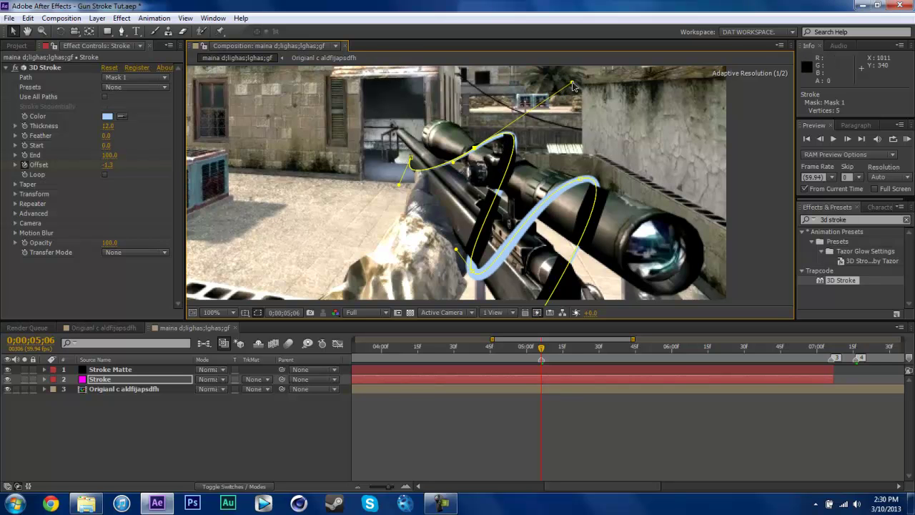
- Drag Mask 4's top-right vertex on Stroke Matte to fit the scope
left_click(179, 368)
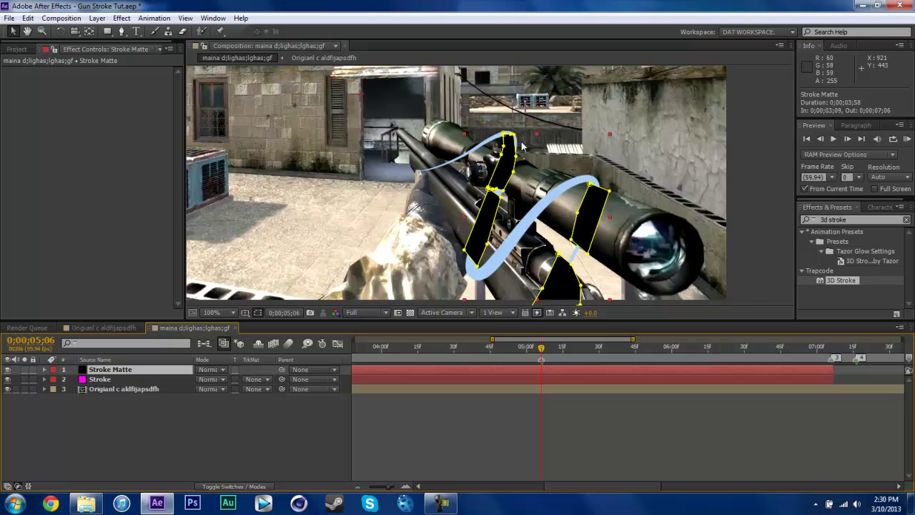
scroll(523, 148, "up", 1)
left_click_drag(538, 86, 547, 91)
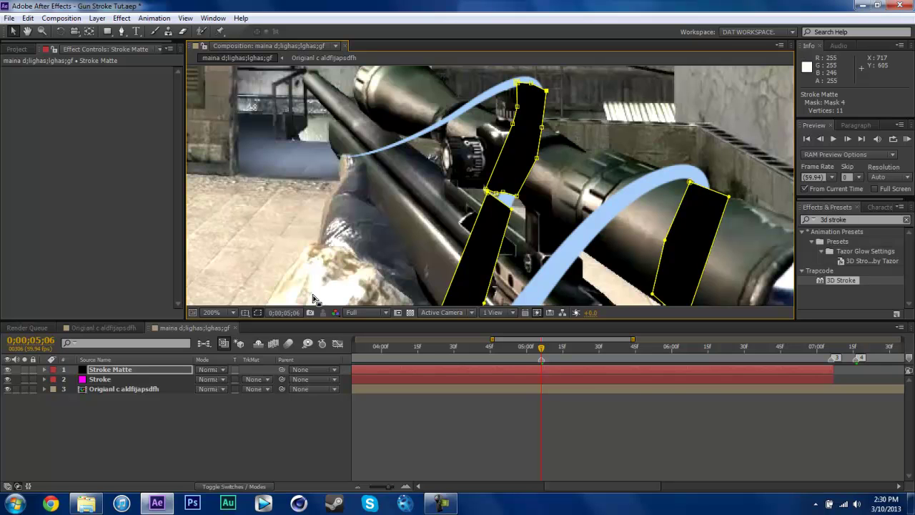
- Select Stroke Matte's Masks 1–4 and set their Mask Feather to 3 pixels, after trying 5
left_click(201, 414)
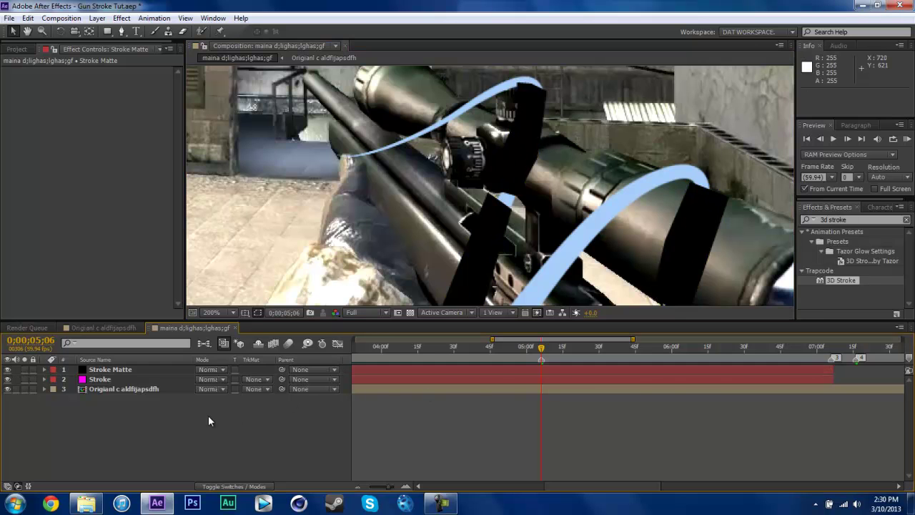
left_click(123, 370)
key("f")
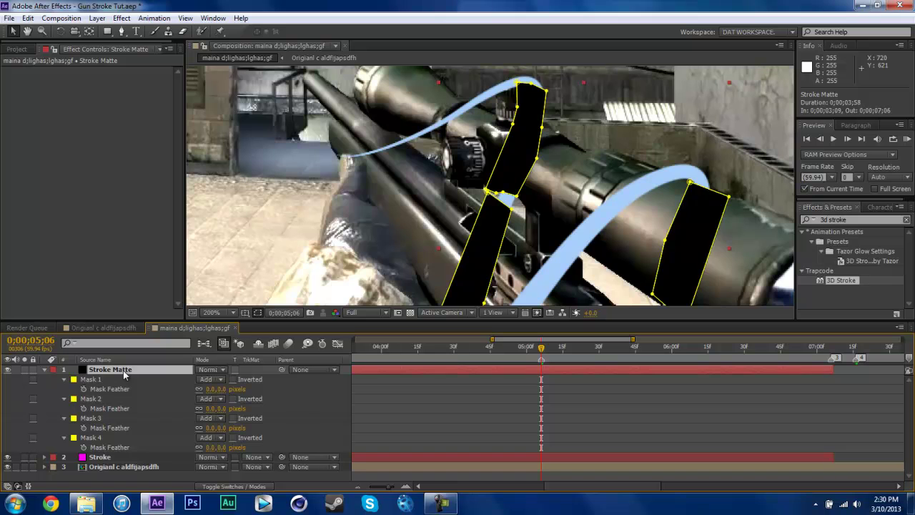
left_click(85, 380)
left_click(91, 437, "shift")
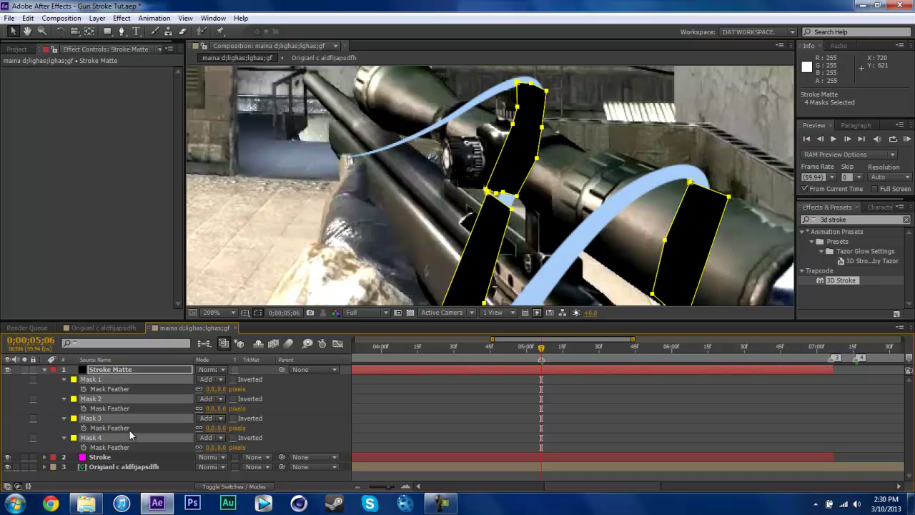
left_click(226, 389)
type("5")
key("Return")
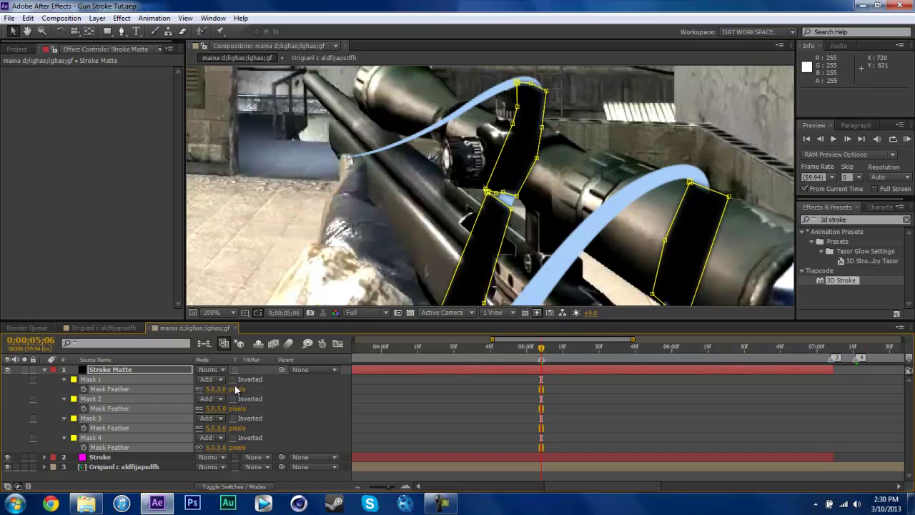
left_click(224, 389)
type("3")
key("Return")
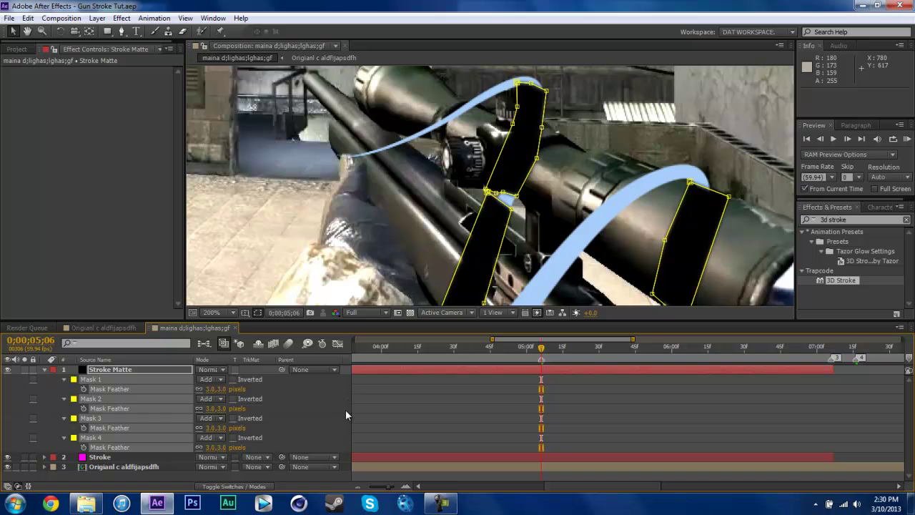
- Nudge Mask 4's lower-right and right-edge points outward to fit the gun
left_click(345, 409)
left_click(515, 188)
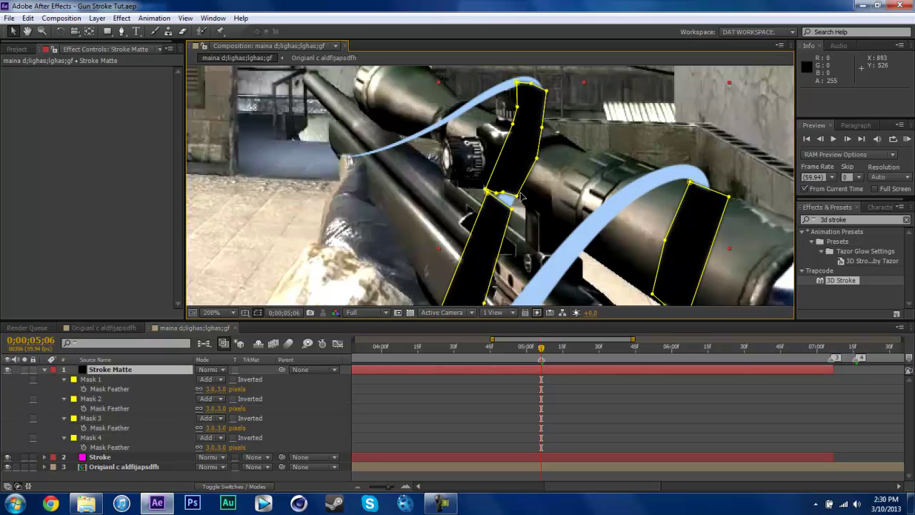
left_click_drag(519, 196, 523, 201)
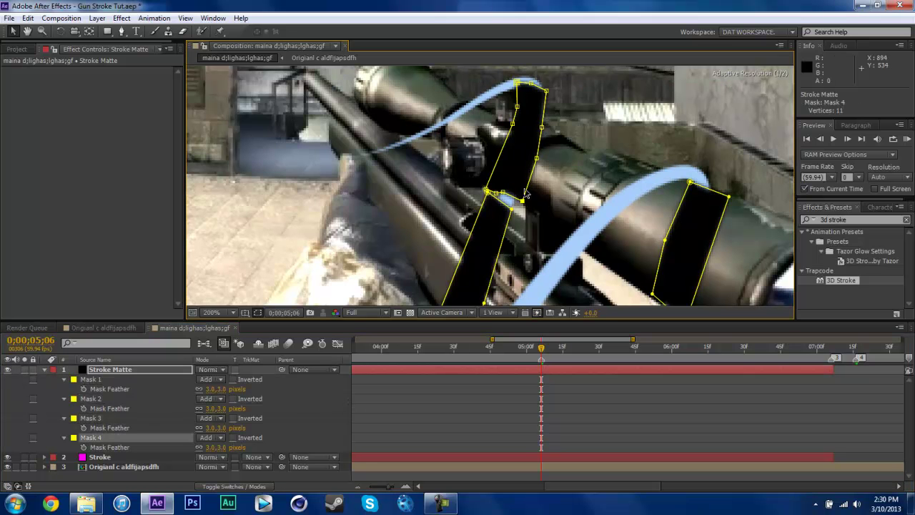
left_click_drag(536, 157, 542, 159)
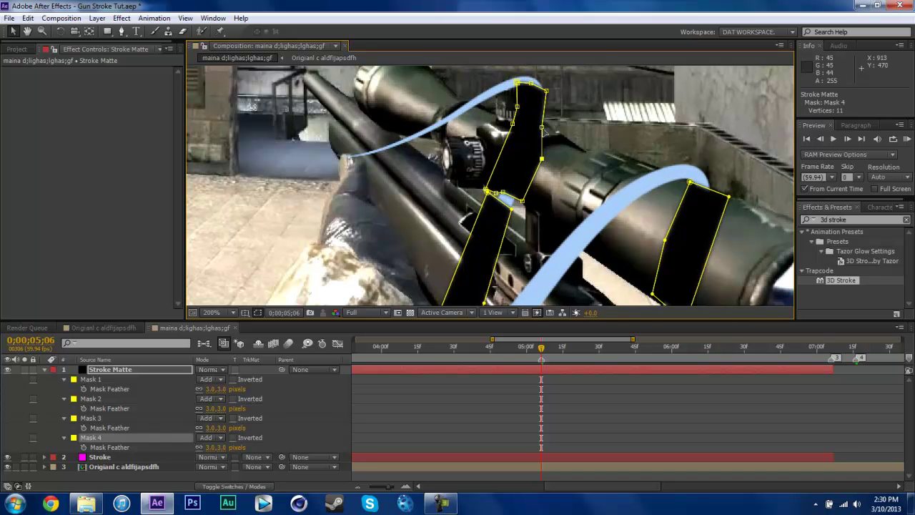
key("period")
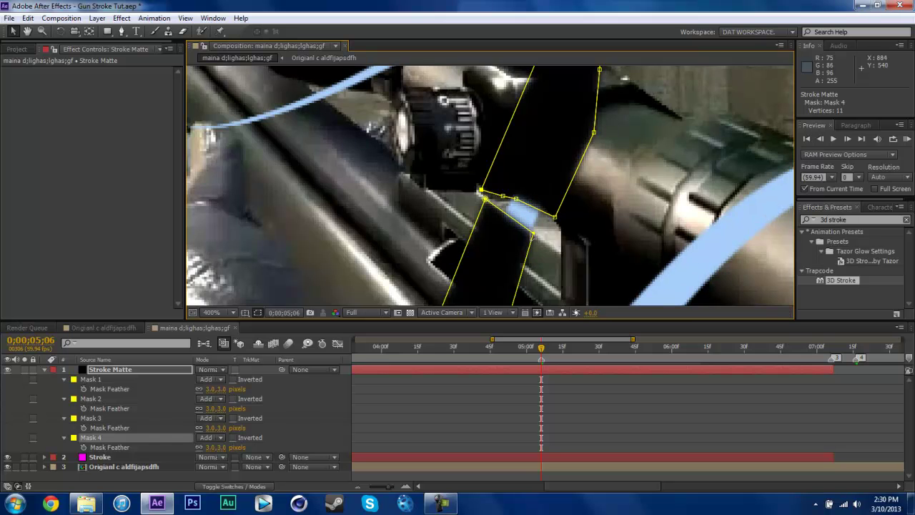
left_click(555, 254)
key("comma")
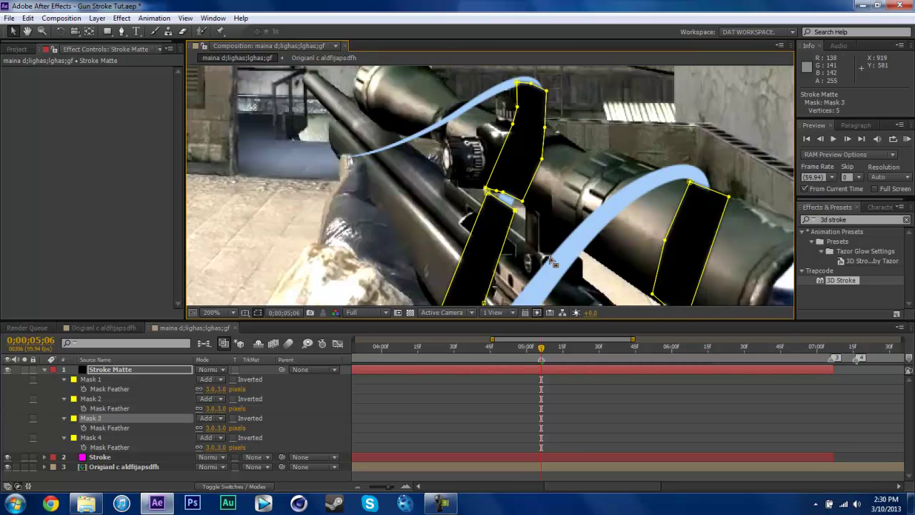
- Move a Mask 1 point slightly down-left, then collapse Stroke Matte's mask properties
scroll(544, 257, "up", 2)
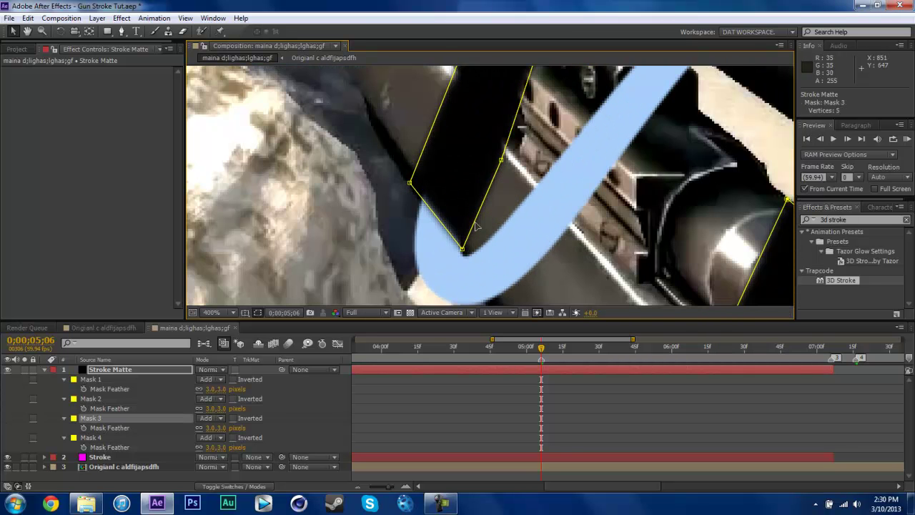
scroll(475, 238, "down", 2)
left_click_drag(551, 196, 484, 216)
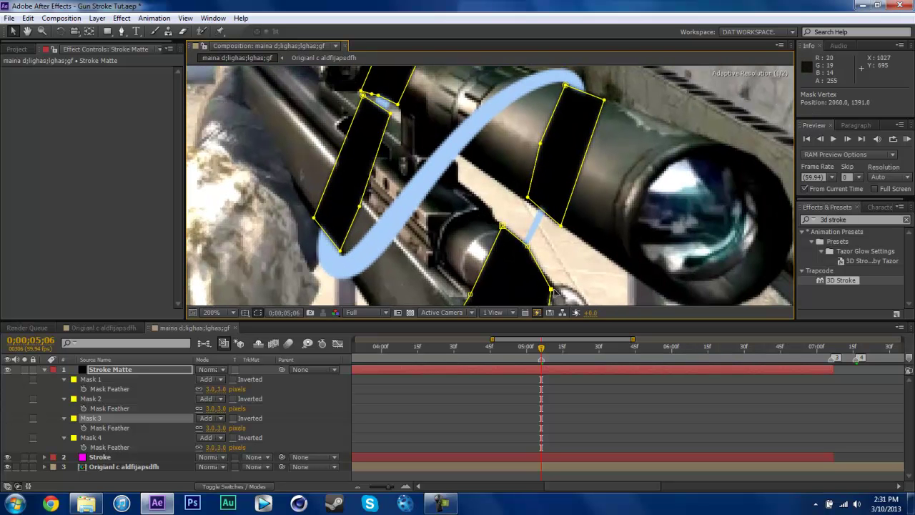
left_click(528, 247)
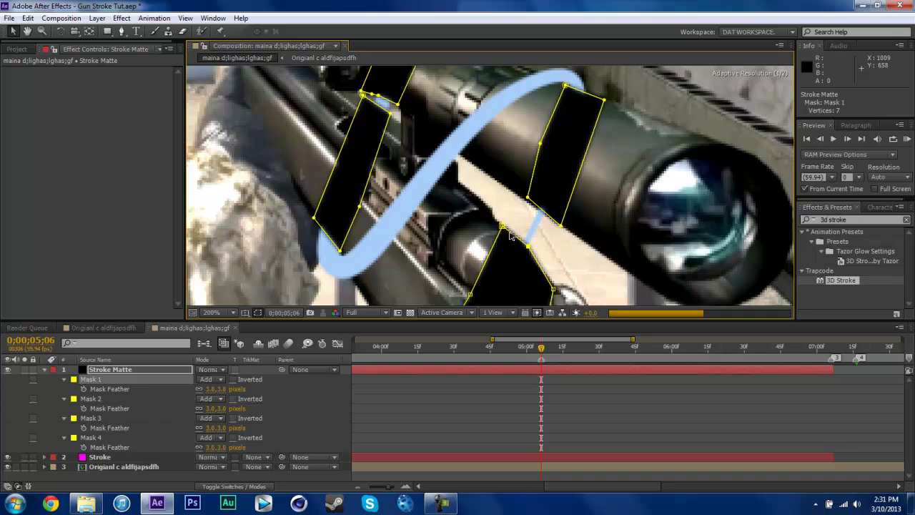
left_click(504, 227)
left_click(527, 199)
left_click_drag(528, 205, 524, 206)
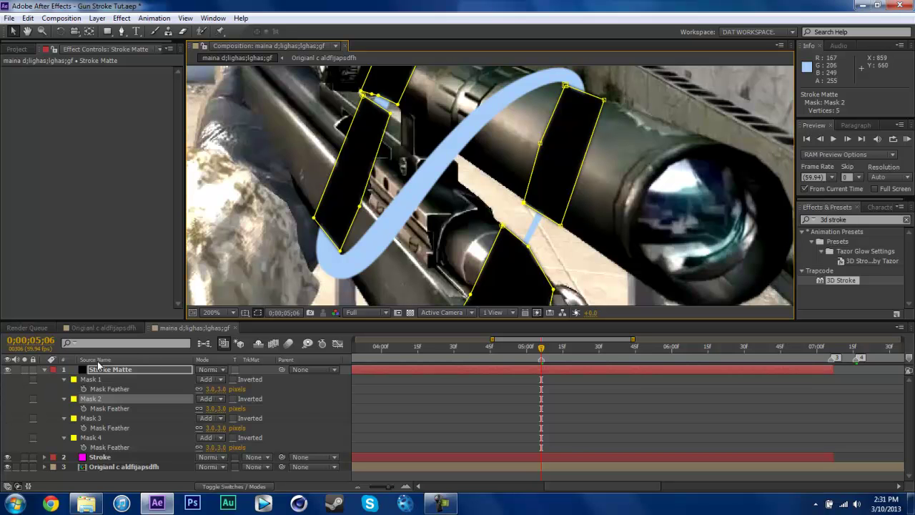
left_click(43, 370)
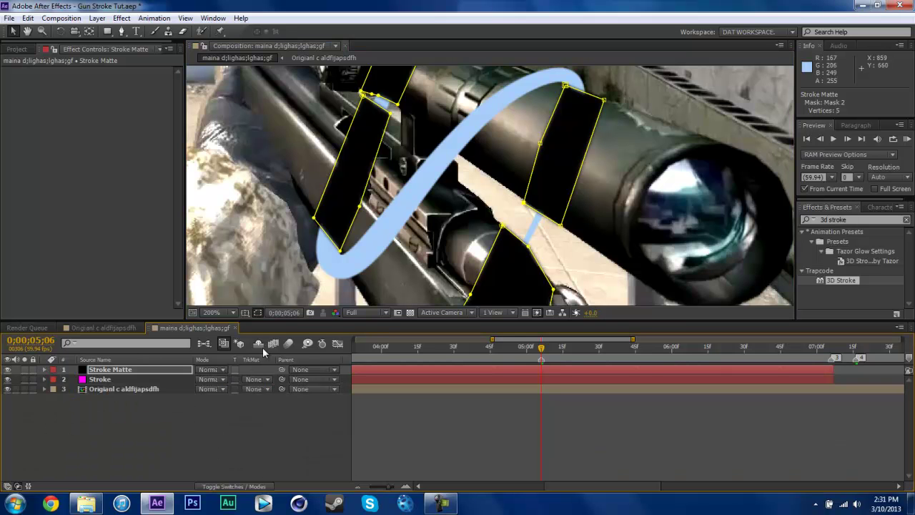
- Fit the view and scrub to 5;21 to preview the stroke against the matte at 200%
left_click(232, 313)
left_click(222, 116)
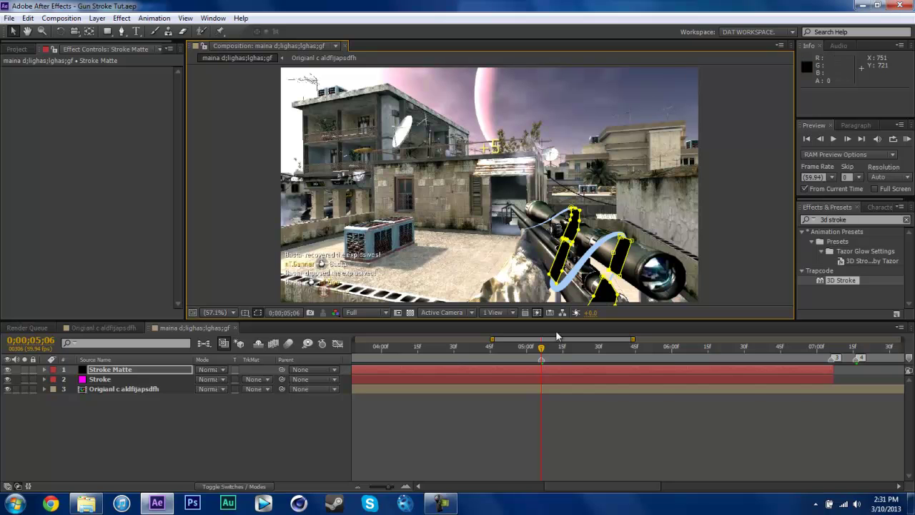
left_click_drag(542, 349, 635, 350)
key("period")
key("period")
key("period")
key("comma")
left_click_drag(648, 236, 590, 201)
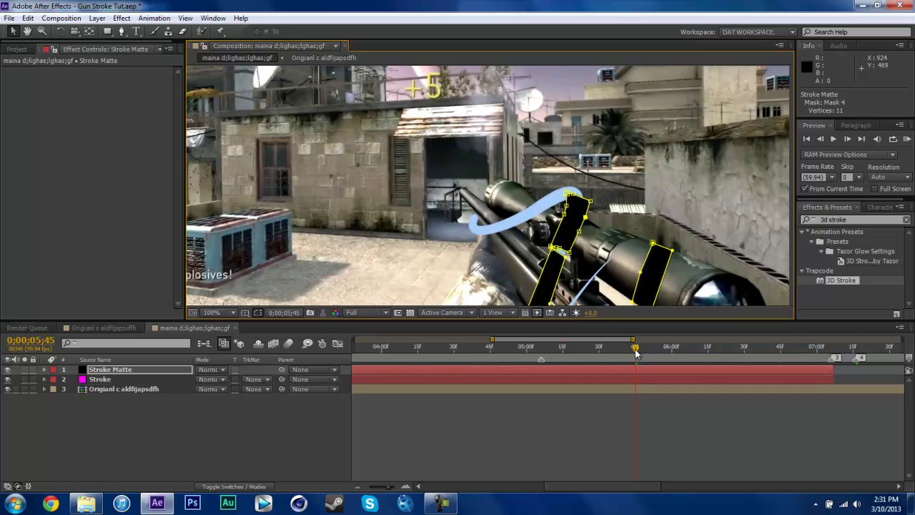
left_click_drag(635, 348, 541, 351)
key("period")
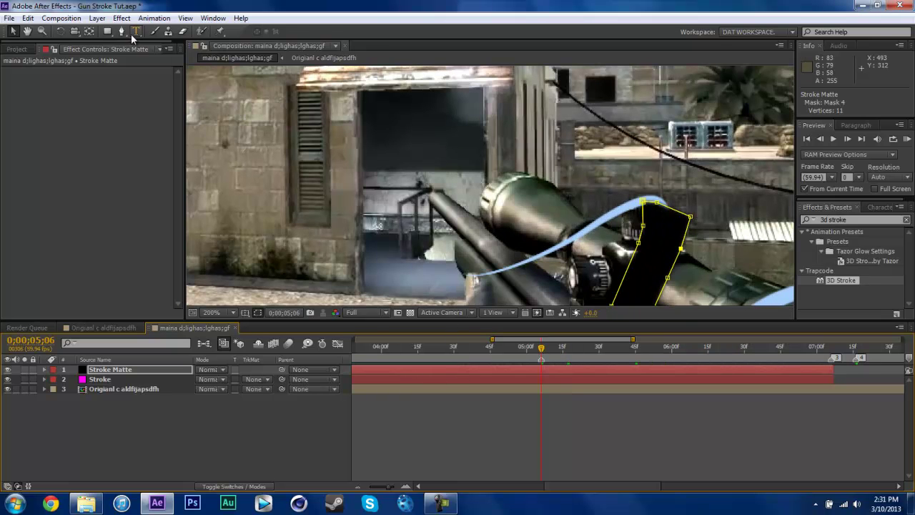
- Draw a small Mask 5 on Stroke Matte and give it a 3-pixel feather
left_click(122, 31)
left_click(458, 250)
left_click(462, 271)
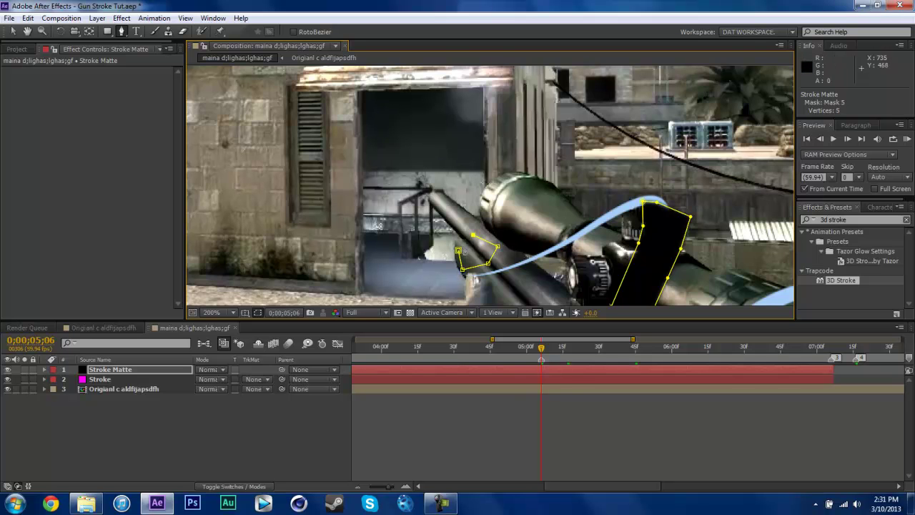
key("f")
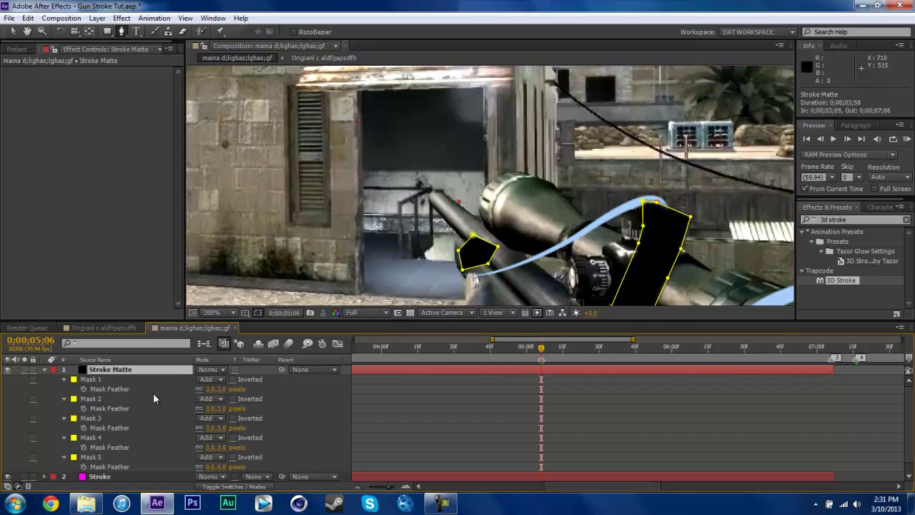
type("3")
key("Return")
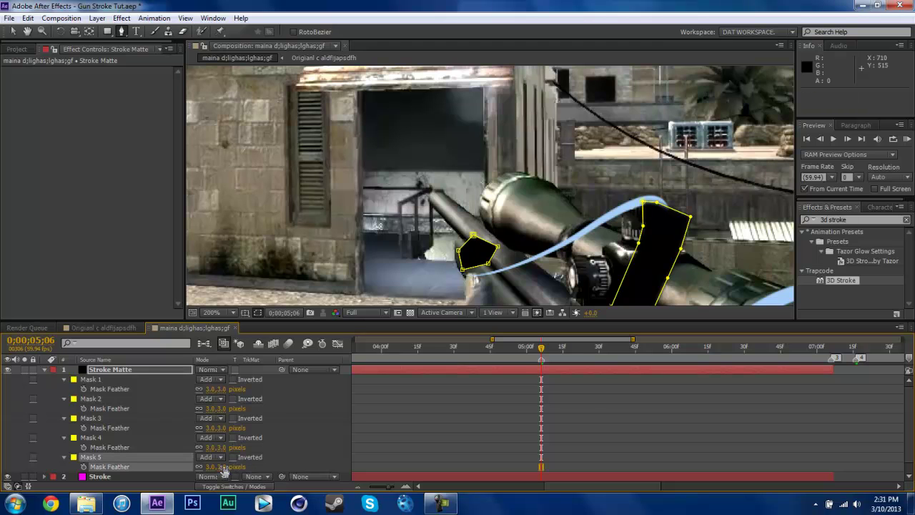
- Reshape Mask 5's vertices while checking the stroke at 5;24, 5;50, 6;40 and 6;53
left_click_drag(543, 350, 585, 350)
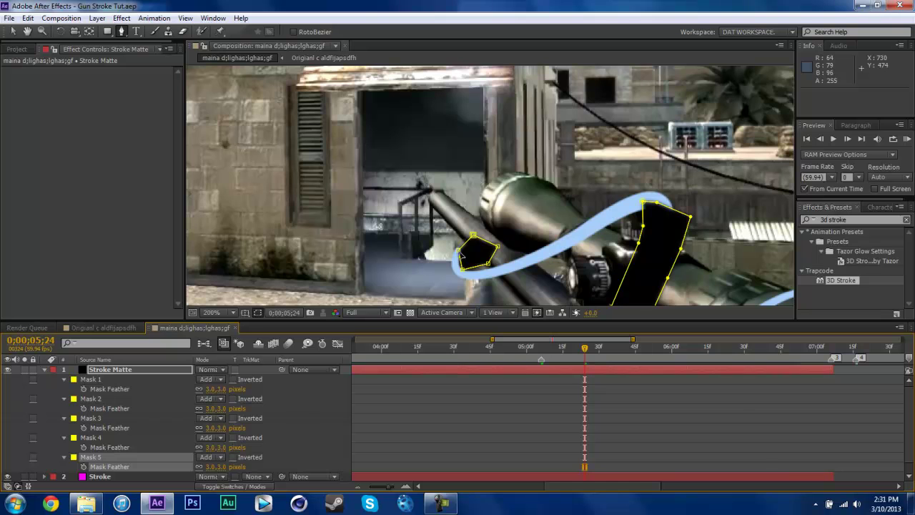
left_click_drag(459, 252, 466, 229)
left_click_drag(488, 263, 487, 236)
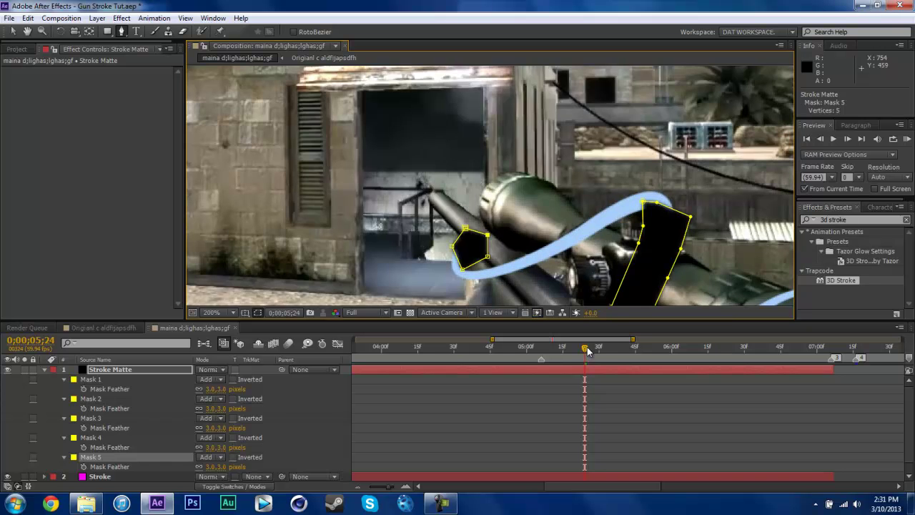
left_click_drag(585, 349, 690, 349)
left_click_drag(453, 247, 470, 261)
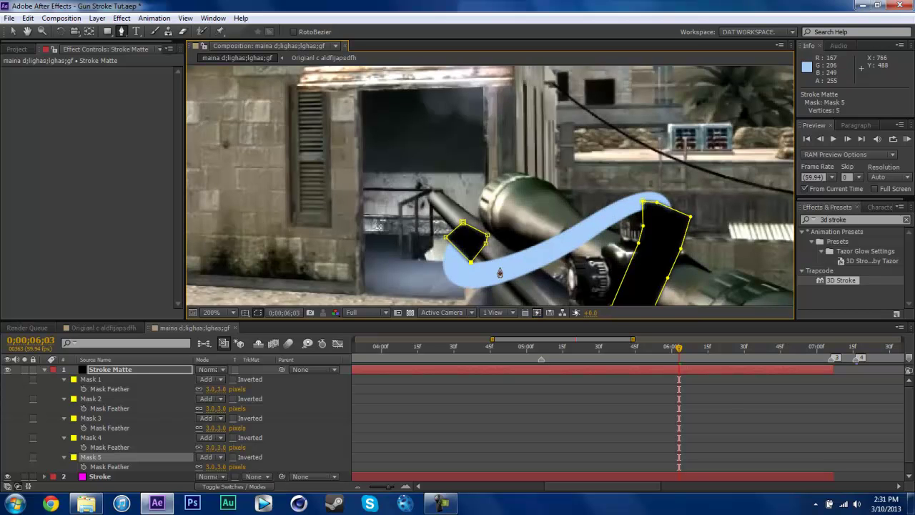
left_click_drag(472, 264, 474, 263)
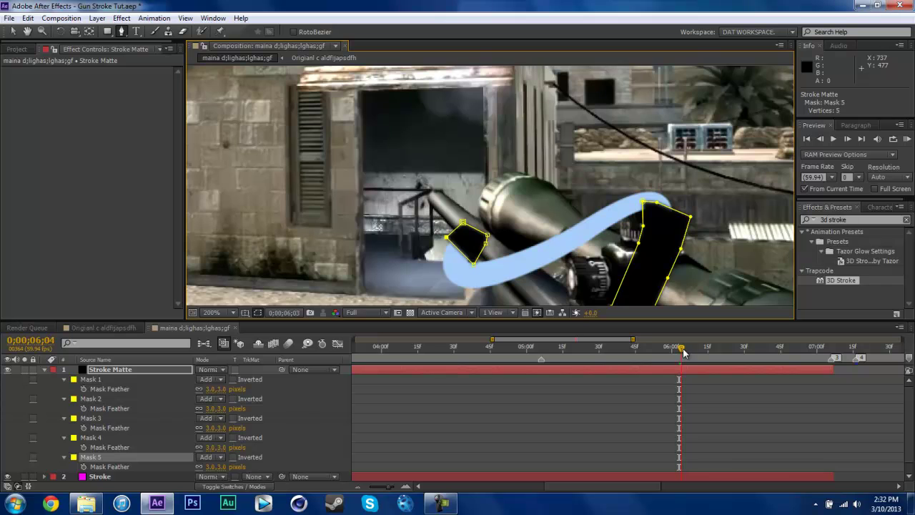
left_click_drag(685, 353, 772, 359)
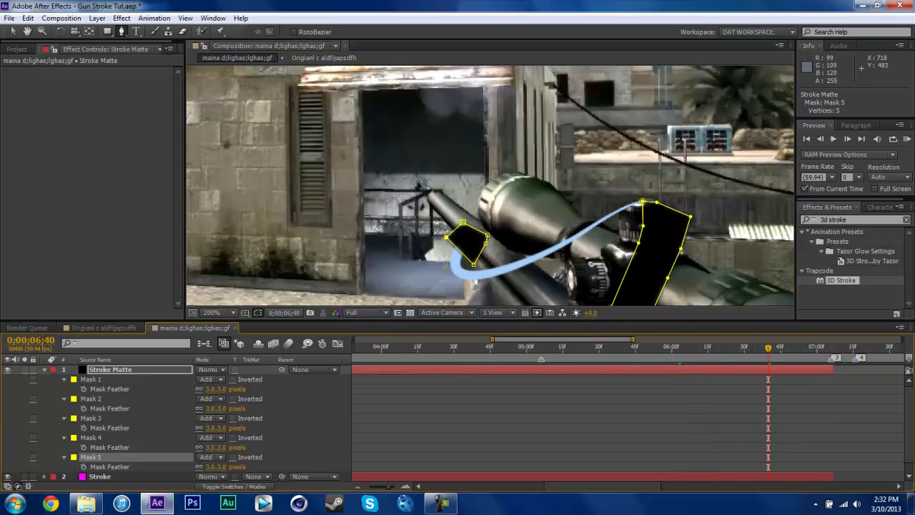
left_click_drag(447, 237, 449, 236)
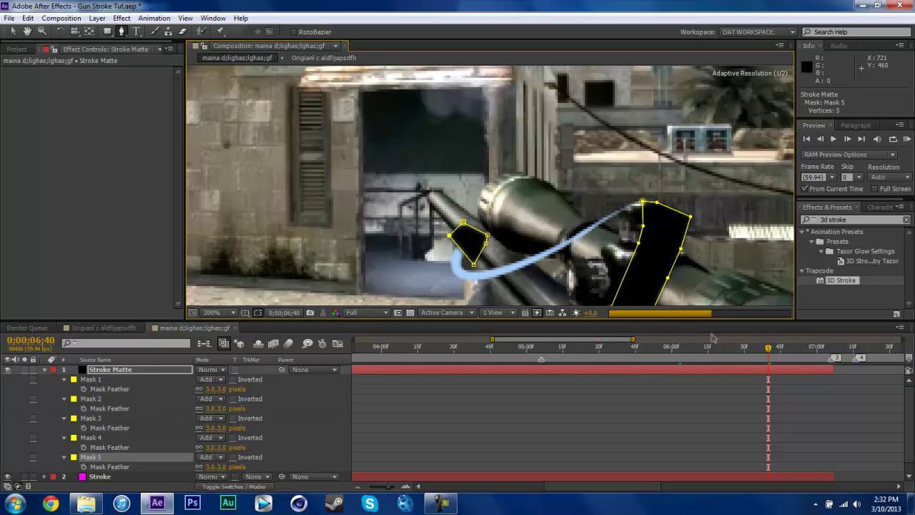
mouse_move(769, 349)
left_mouse_down()
mouse_move(813, 352)
mouse_move(443, 370)
mouse_move(565, 367)
left_mouse_up()
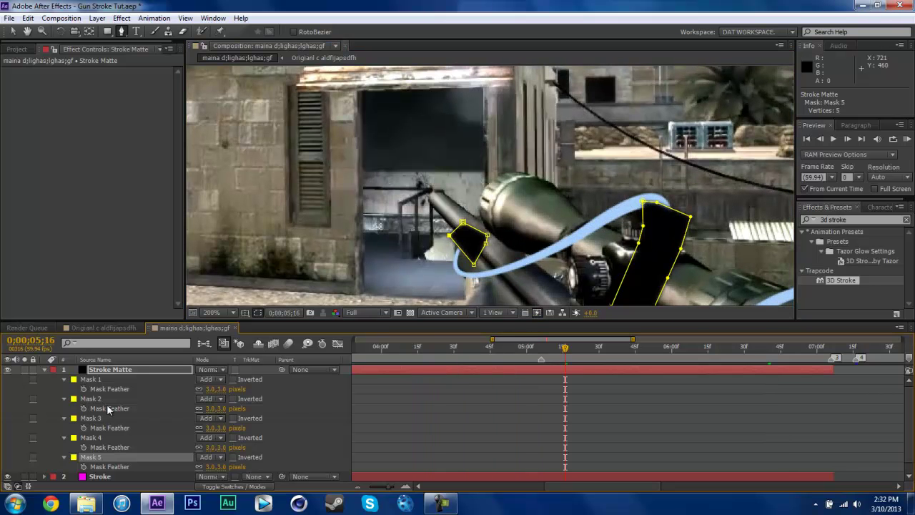
- Collapse the Stroke Matte masks, fit the frame, and change the 3D Stroke Thickness
key("f")
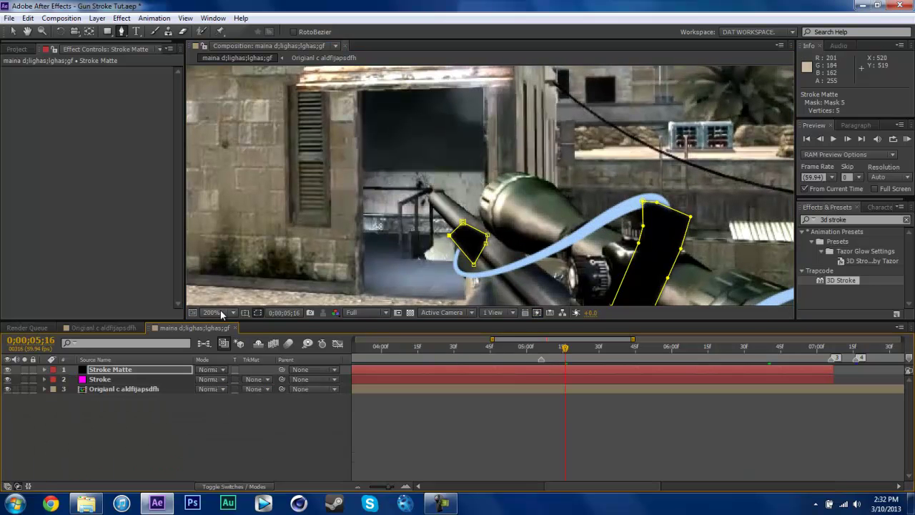
left_click(222, 315)
left_click(200, 49)
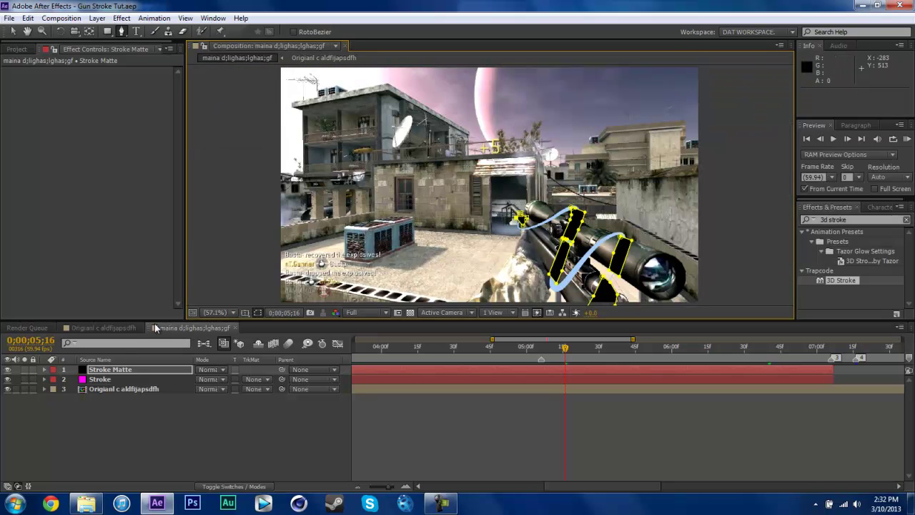
left_click(100, 379)
left_click(112, 126)
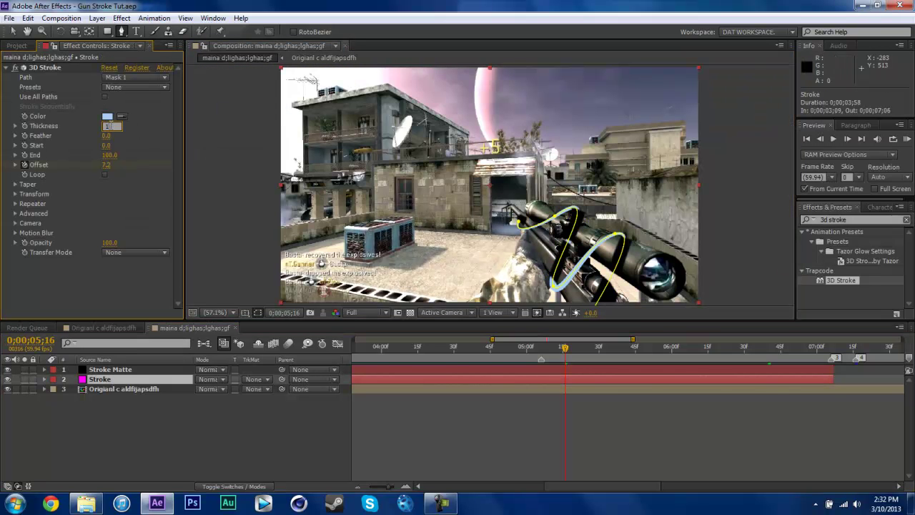
key("Return")
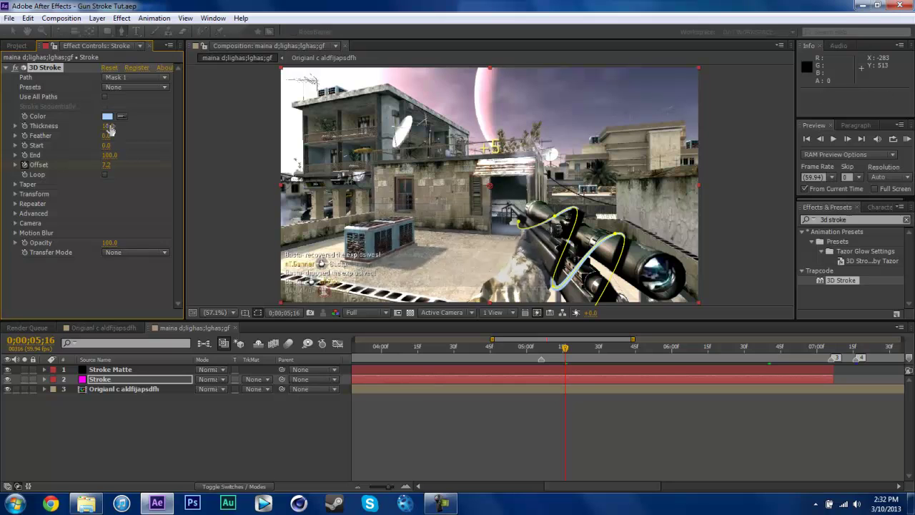
- Set the Stroke layer's track matte to Alpha Inverted Matte 'Stroke Matte' and refit the view
left_click(90, 448)
left_click(163, 370)
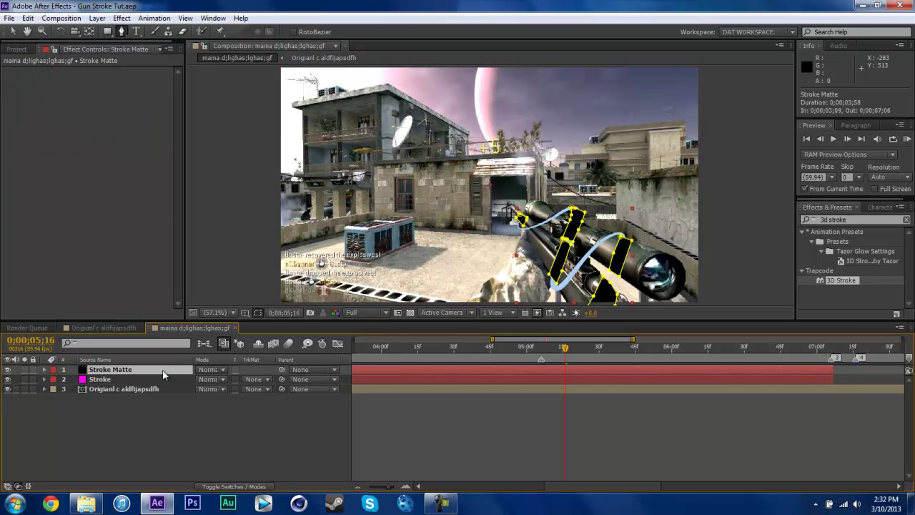
left_click(259, 379)
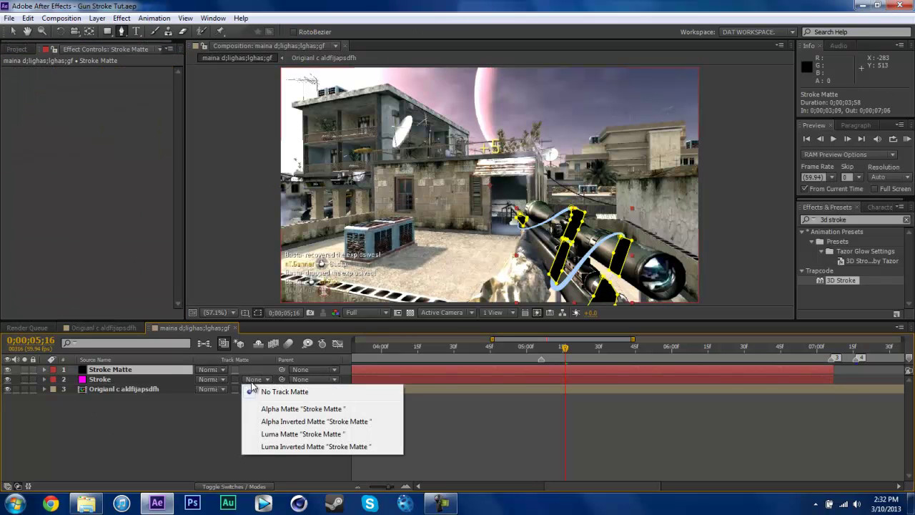
left_click(282, 422)
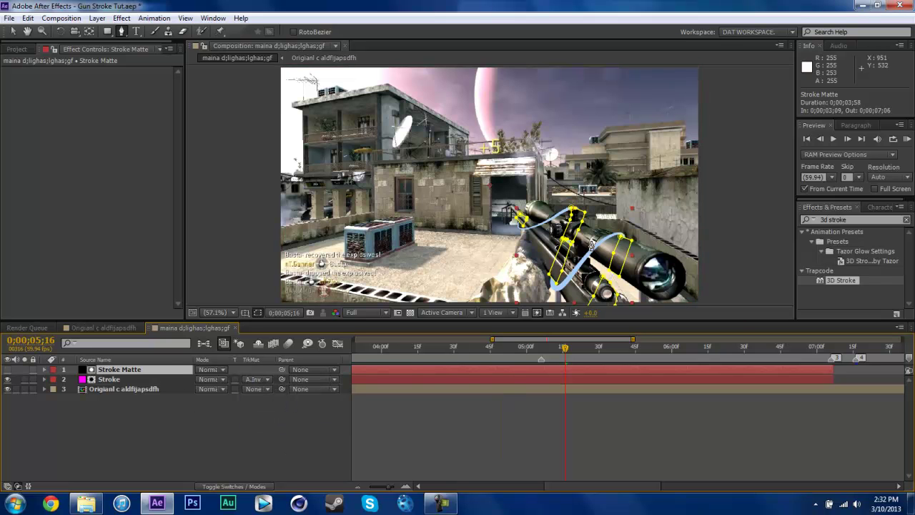
key("slash")
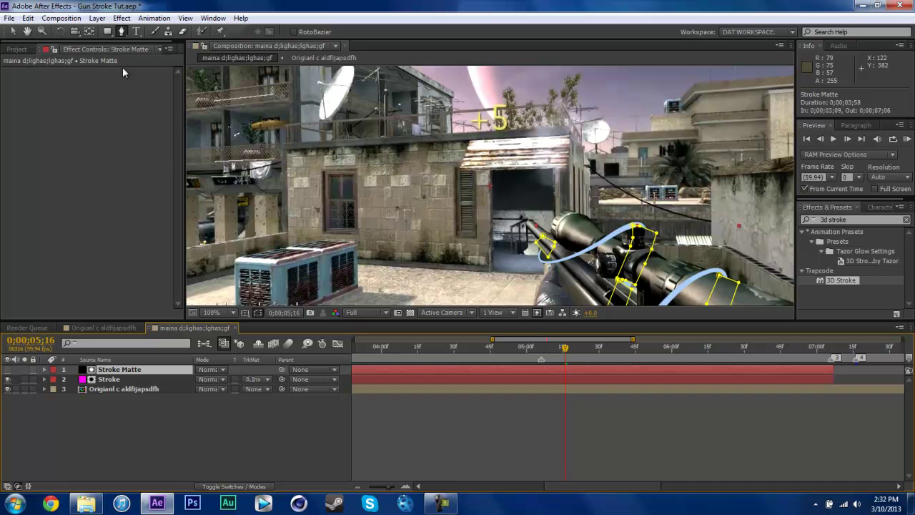
key("v")
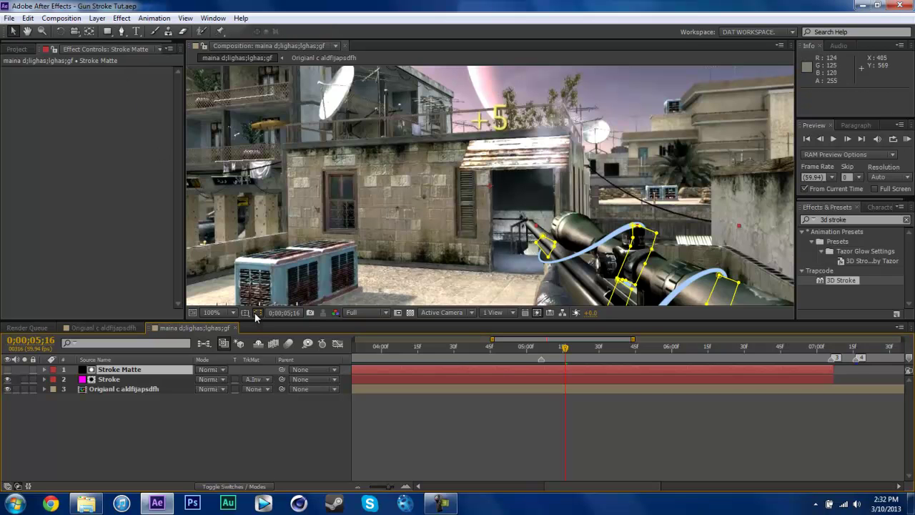
left_click(219, 313)
left_click(227, 105)
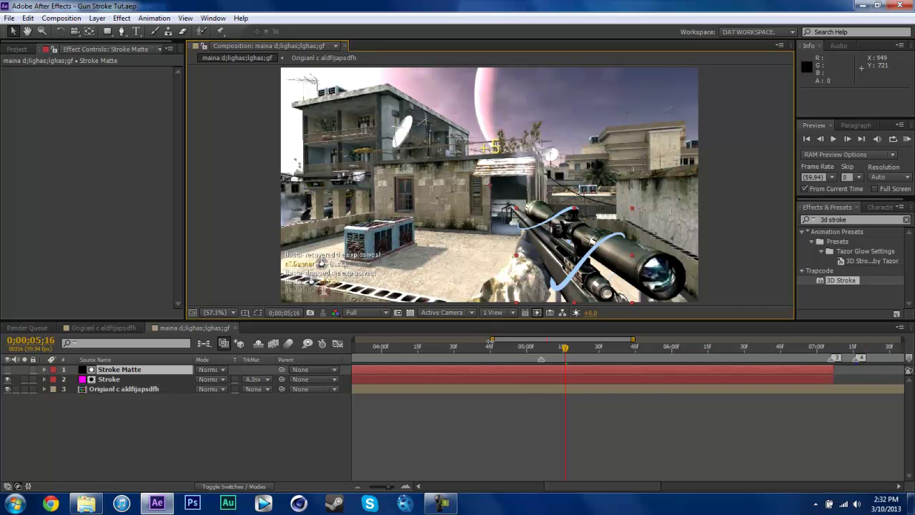
left_click_drag(492, 340, 411, 340)
mouse_move(500, 354)
left_mouse_down()
mouse_move(671, 347)
mouse_move(738, 304)
mouse_move(862, 294)
mouse_move(379, 346)
mouse_move(892, 351)
mouse_move(562, 360)
mouse_move(703, 350)
left_mouse_up()
- Search Effects & Presets for 'tkng glow' and apply TKNG Glow Settings to the Stroke layer
left_click(851, 220)
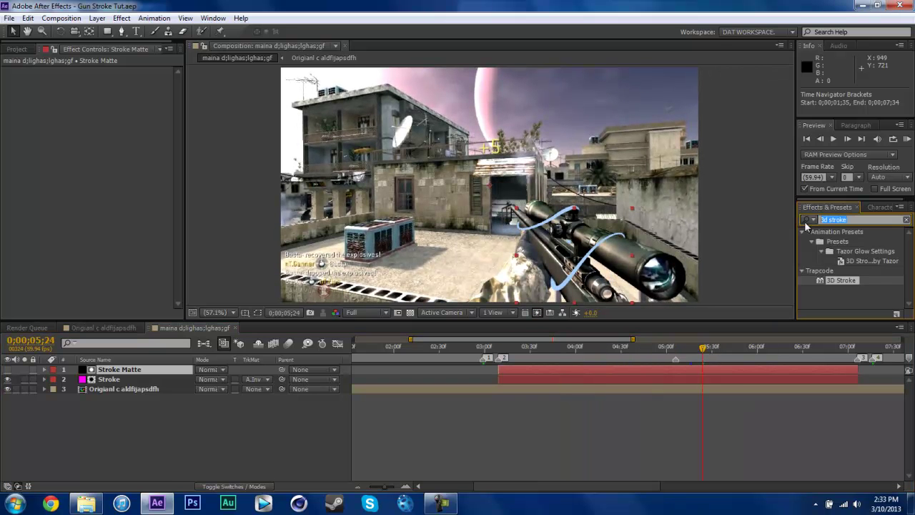
type("tk")
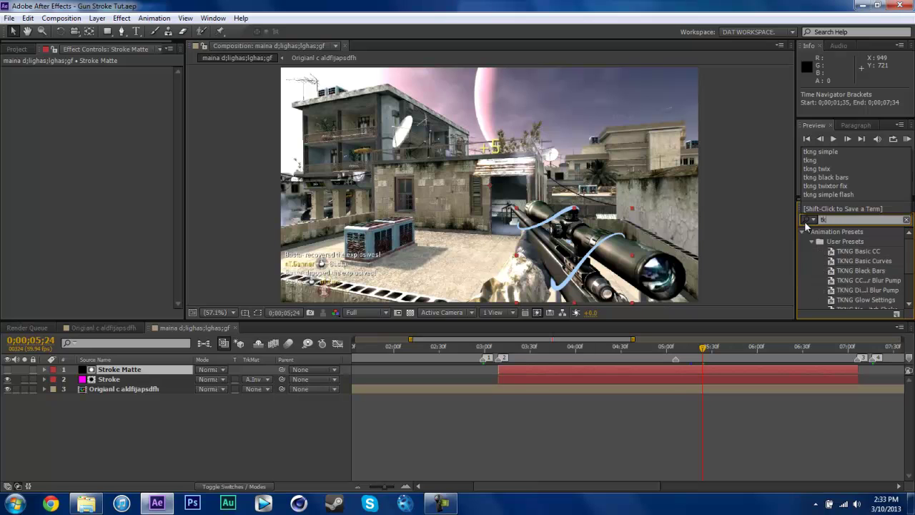
type("ng glow")
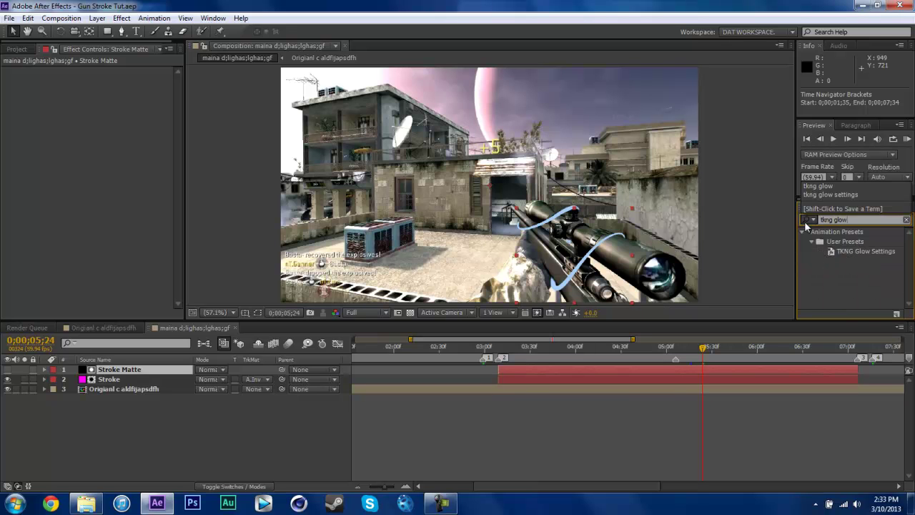
left_click(478, 383)
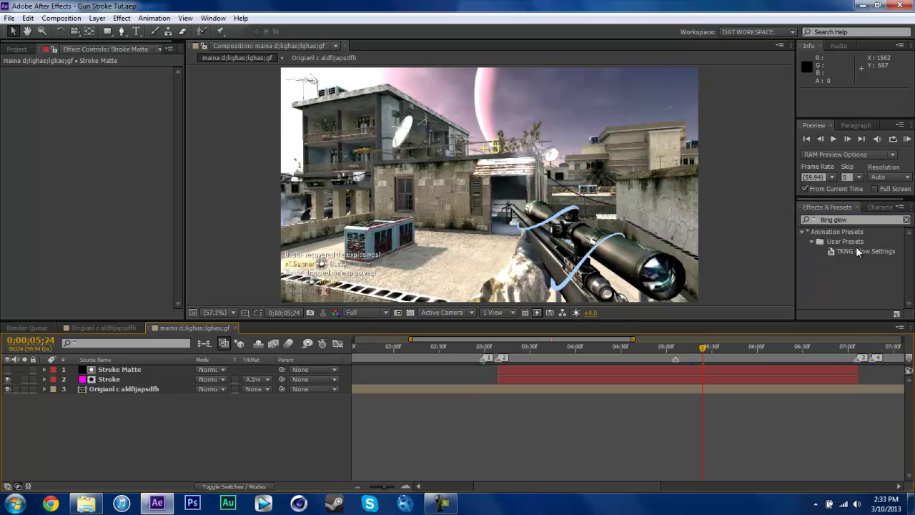
mouse_move(856, 247)
left_mouse_down()
mouse_move(430, 358)
mouse_move(141, 379)
left_mouse_up()
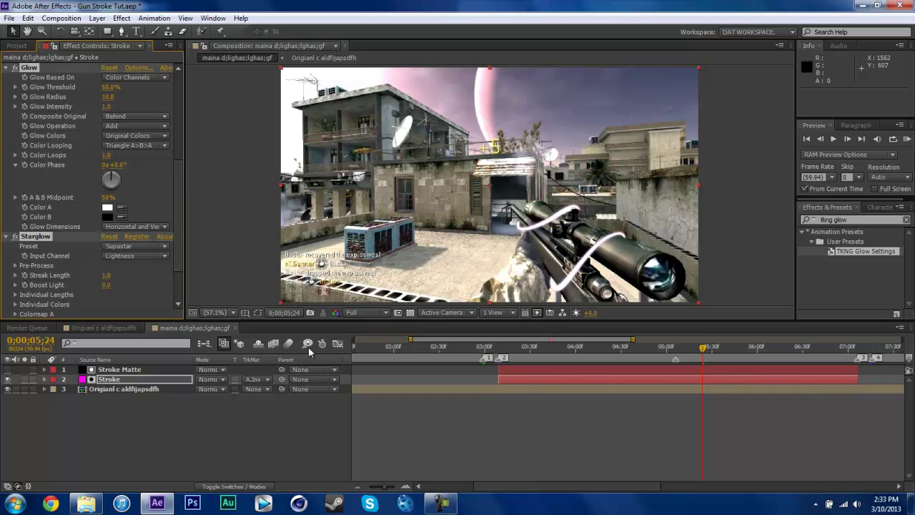
scroll(565, 230, "up", 2)
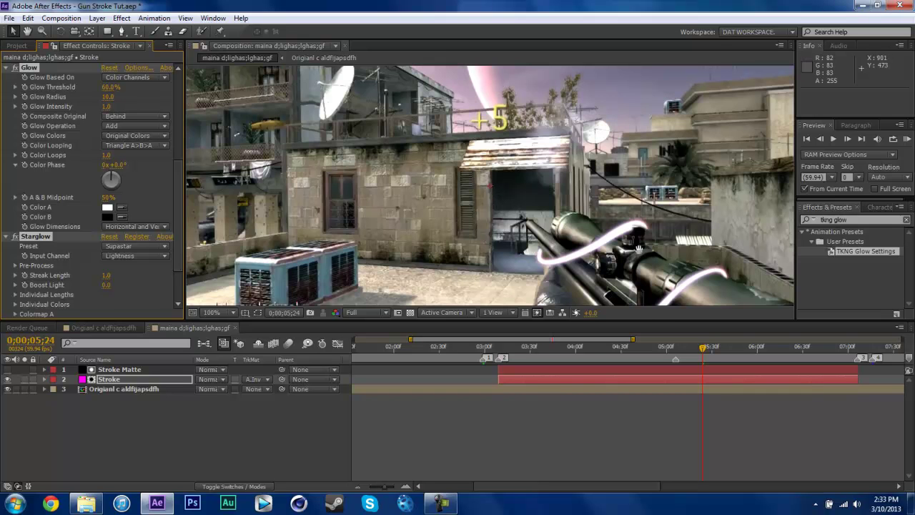
left_click_drag(639, 248, 563, 143)
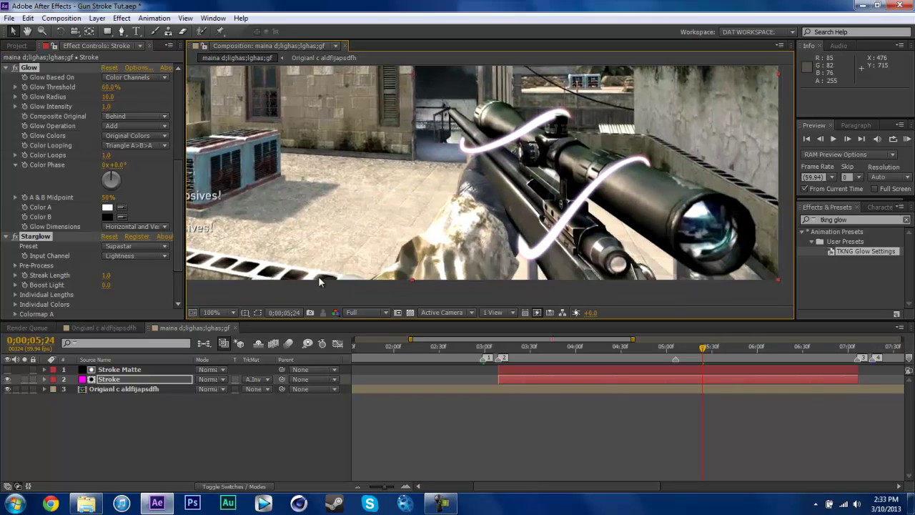
- Confirm the Stroke layer's Starglow preset stays set to Supastar
left_click(107, 398)
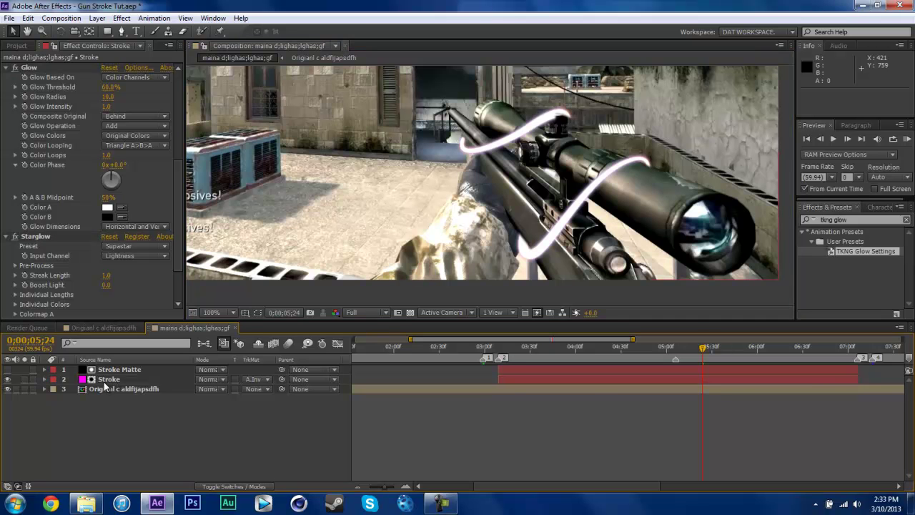
left_click(107, 380)
scroll(90, 149, "up", 5)
scroll(90, 150, "down", 6)
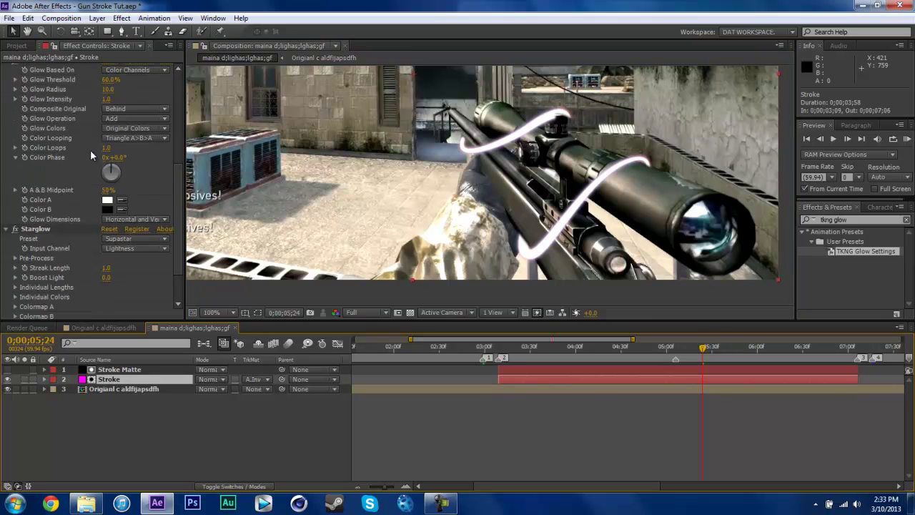
left_click(134, 188)
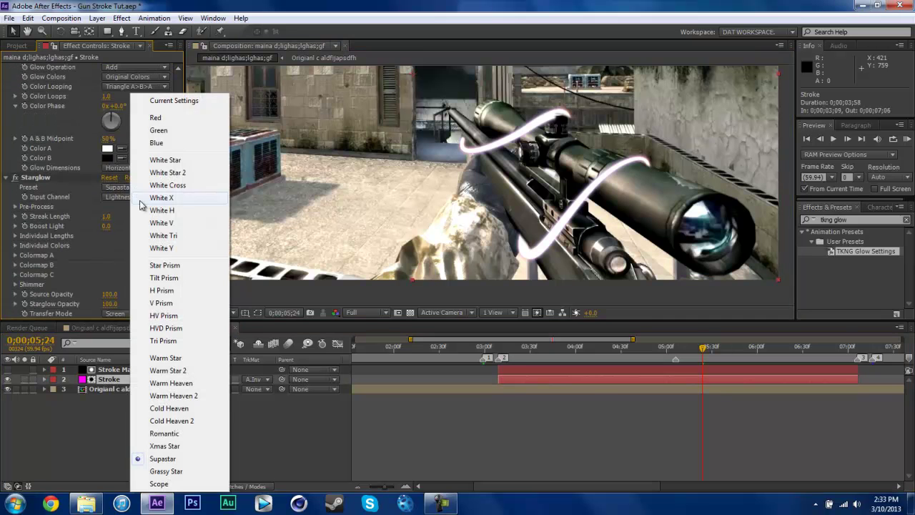
left_click(172, 457)
scroll(129, 216, "up", 6)
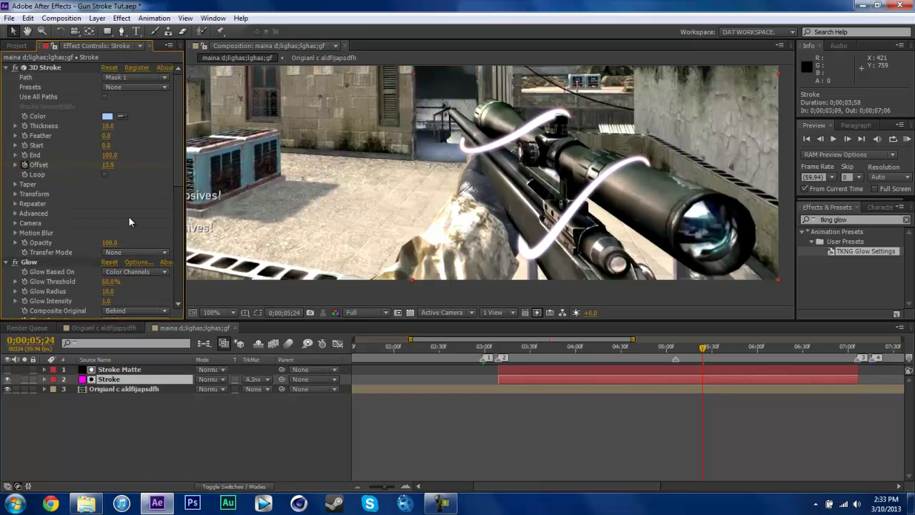
- Add a new Adjustment Layer from the timeline's New menu and fit the frame in the viewer
right_click(217, 432)
mouse_move(242, 313)
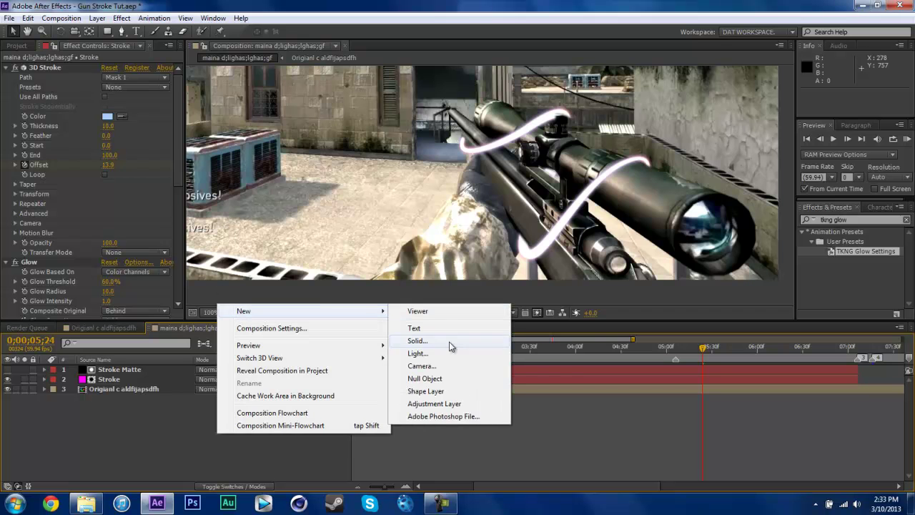
left_click(458, 404)
left_click(213, 312)
left_click(239, 118)
- Apply the aerohcc4 preset from AEROH CC PACK to the adjustment layer, then undo it
left_click(849, 219)
left_click(906, 221)
left_click(803, 231)
left_click(813, 243)
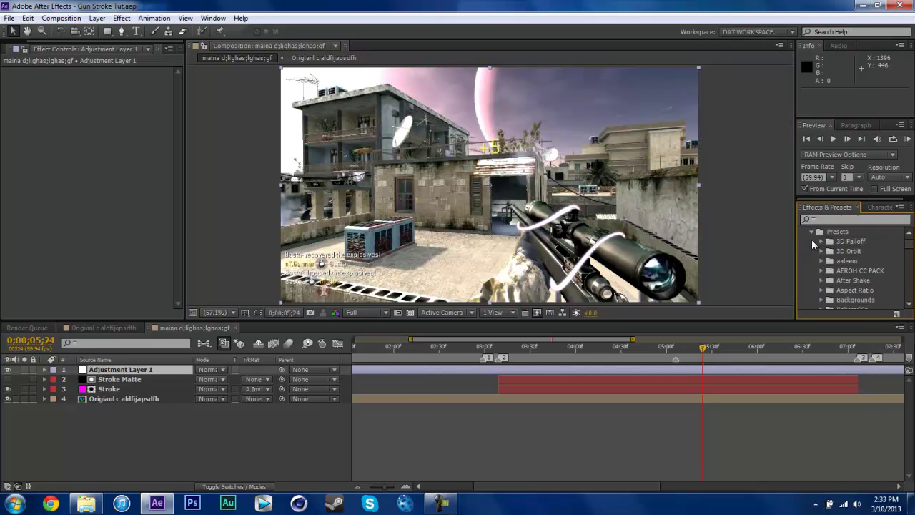
left_click(821, 271)
left_click_drag(859, 277, 60, 240)
key("ctrl+z")
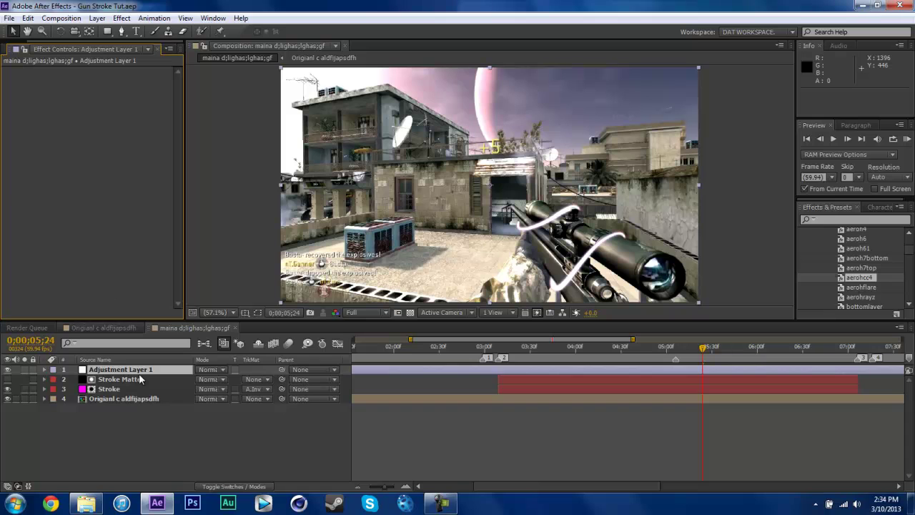
left_click(153, 443)
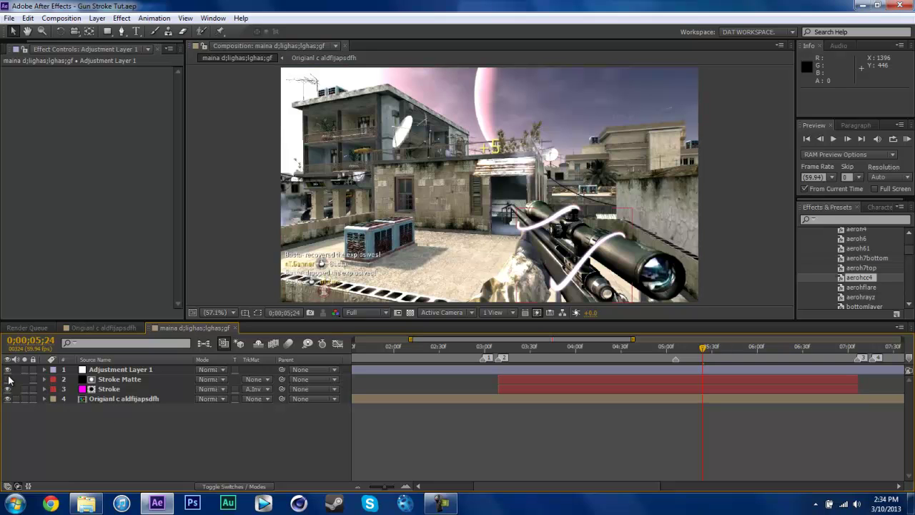
- Delete Adjustment Layer 1, show Stroke Matte again, and set the 3D Stroke Offset to -26.6
left_click(129, 370)
key("Delete")
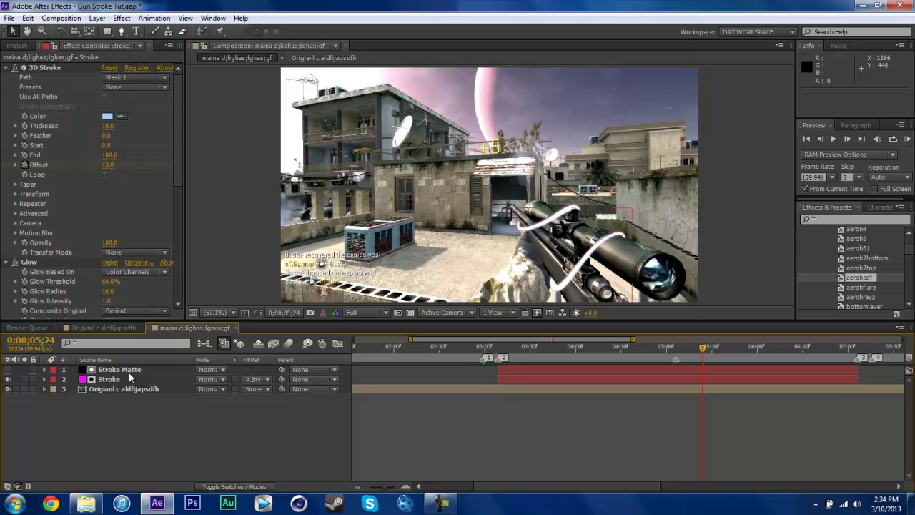
left_click(8, 370)
left_click_drag(528, 350, 630, 372)
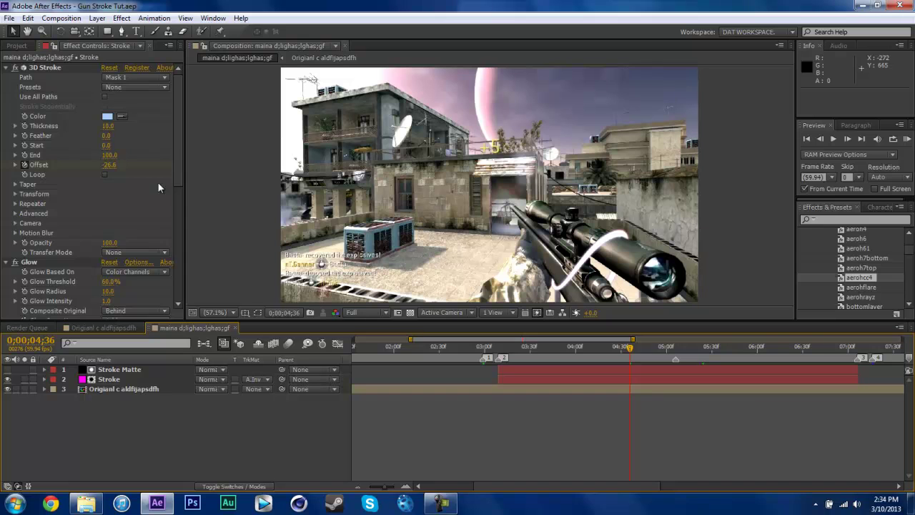
left_click_drag(181, 131, 178, 81)
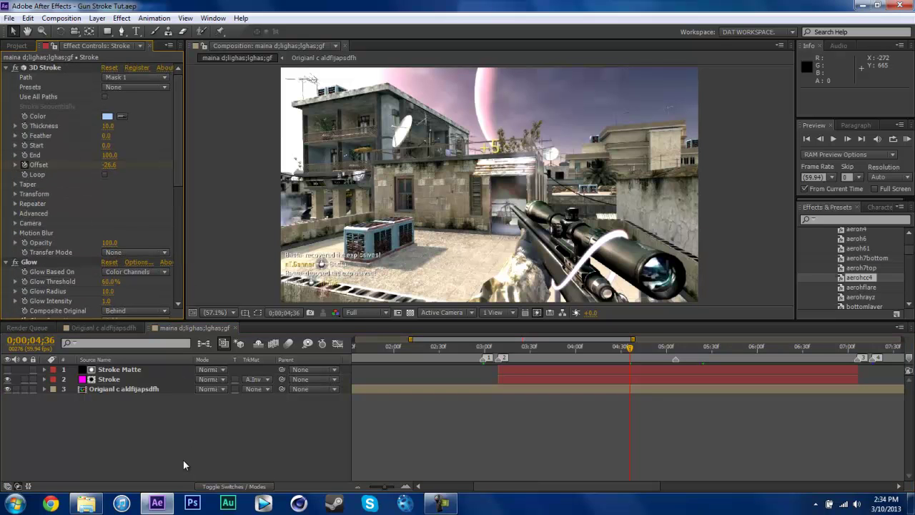
- Open the TKNG HUGE Editing and GFX Pack folder from the Documents library
left_click(828, 207)
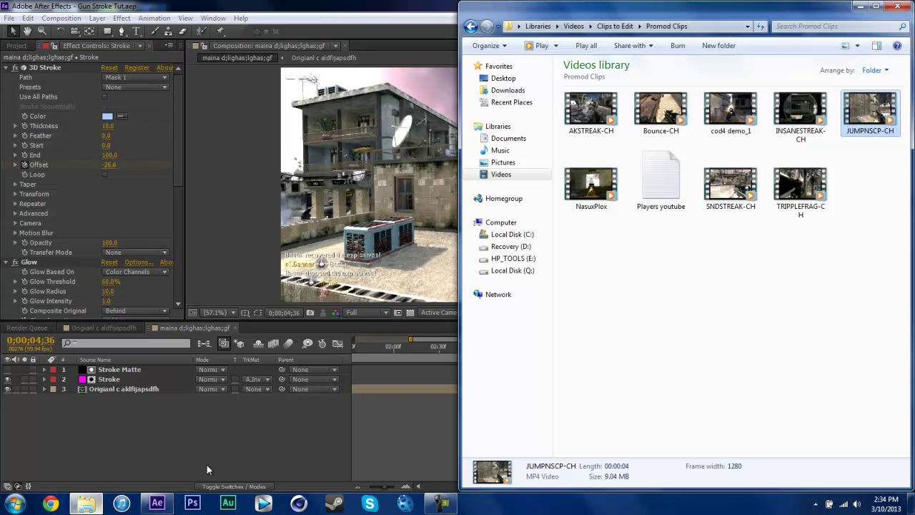
left_click(513, 140)
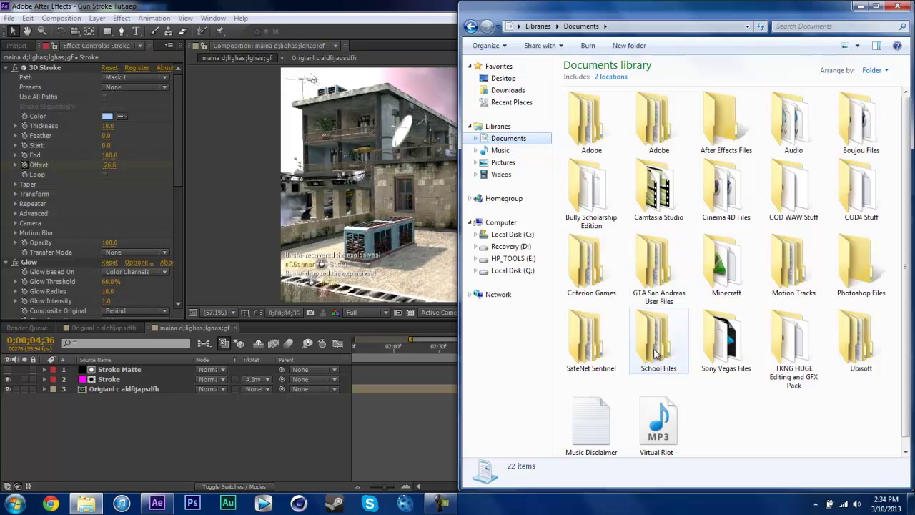
double_click(792, 341)
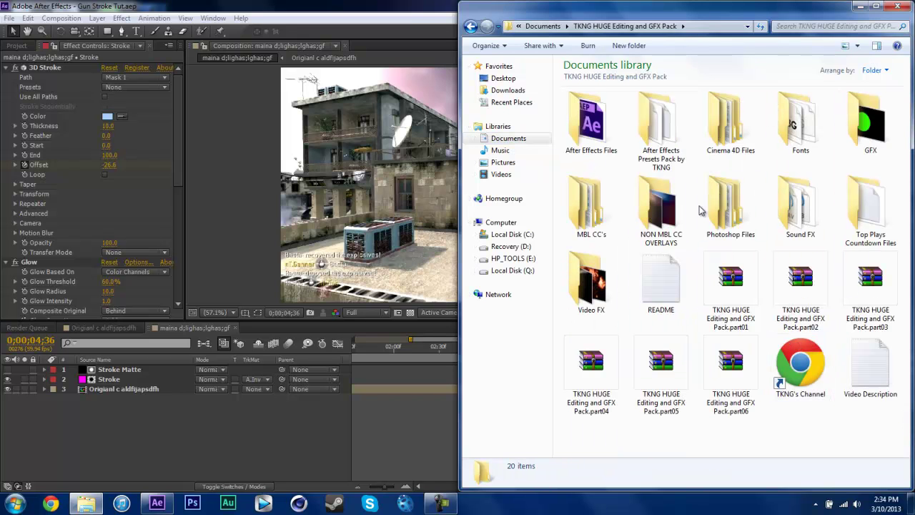